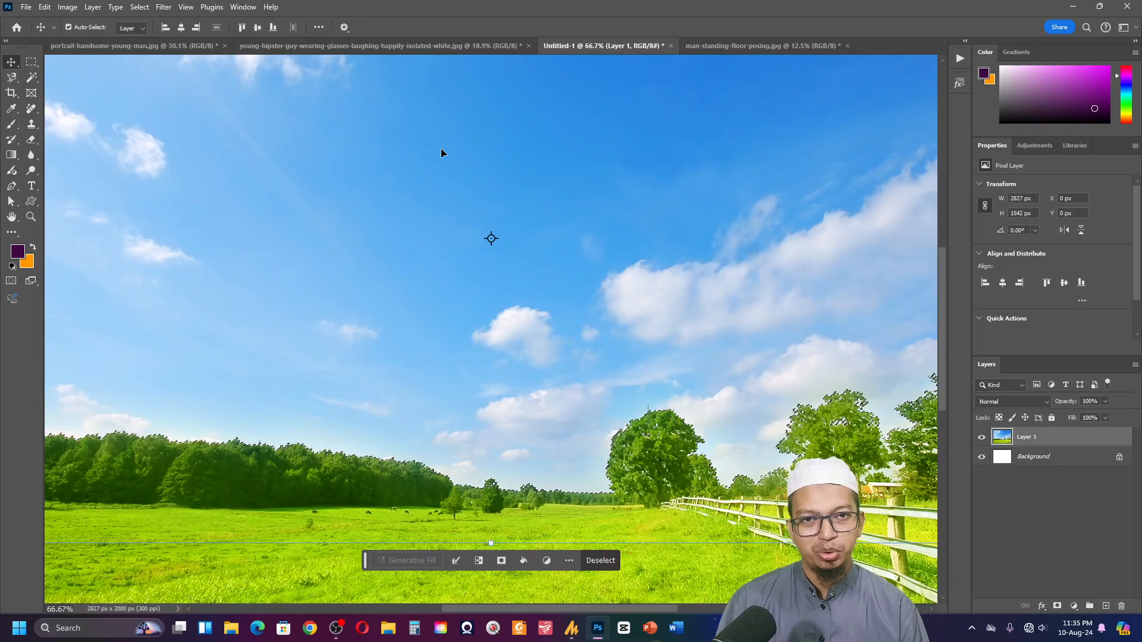
- Darken the selected sky on Layer 1 with a Curves adjustment, placing a point at input 182 and output 99
key("ctrl+0")
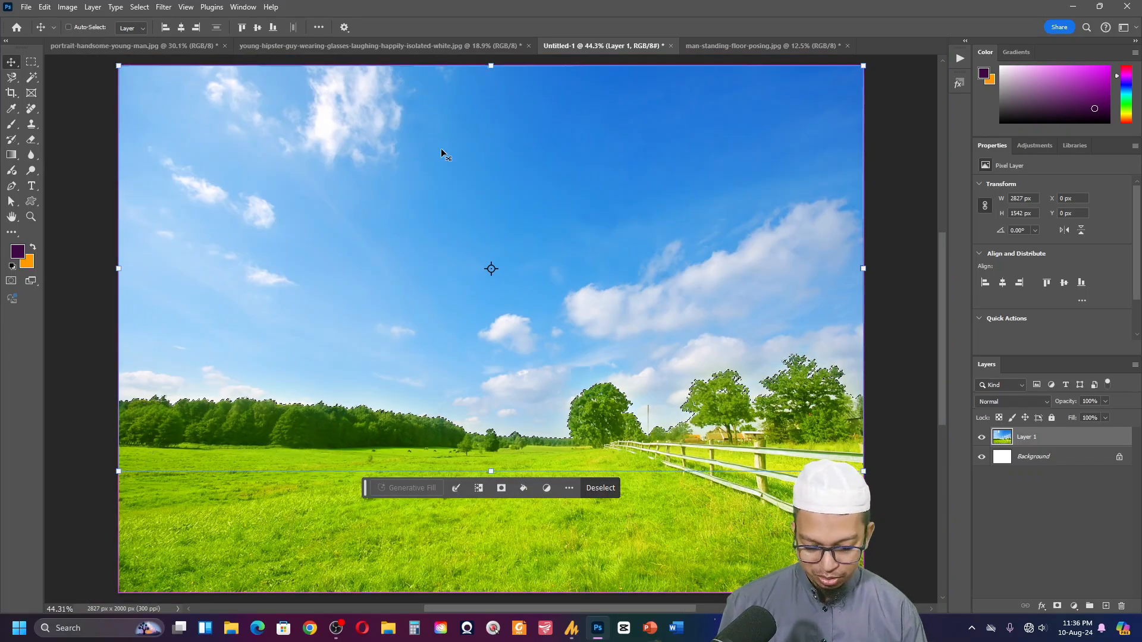
key("ctrl+m")
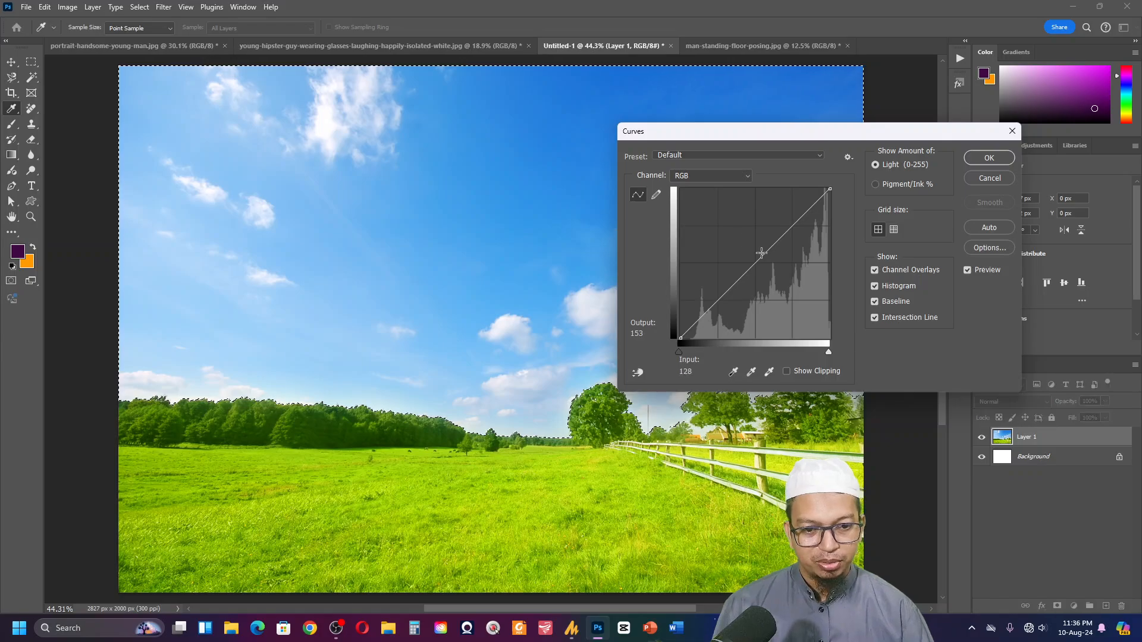
left_click_drag(761, 253, 787, 279)
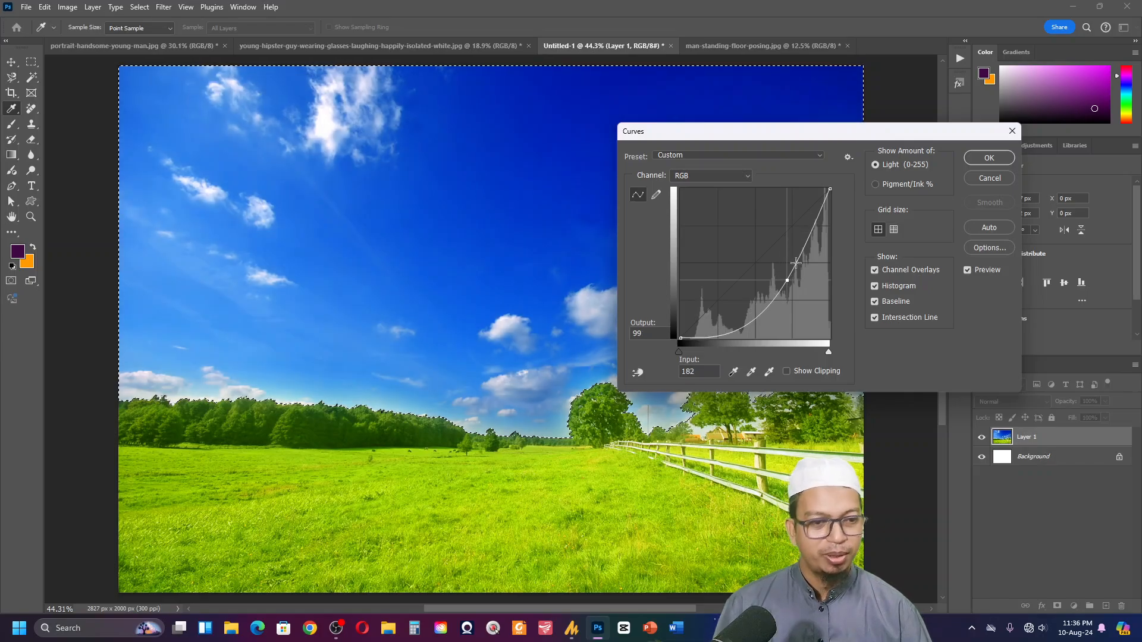
left_click(989, 158)
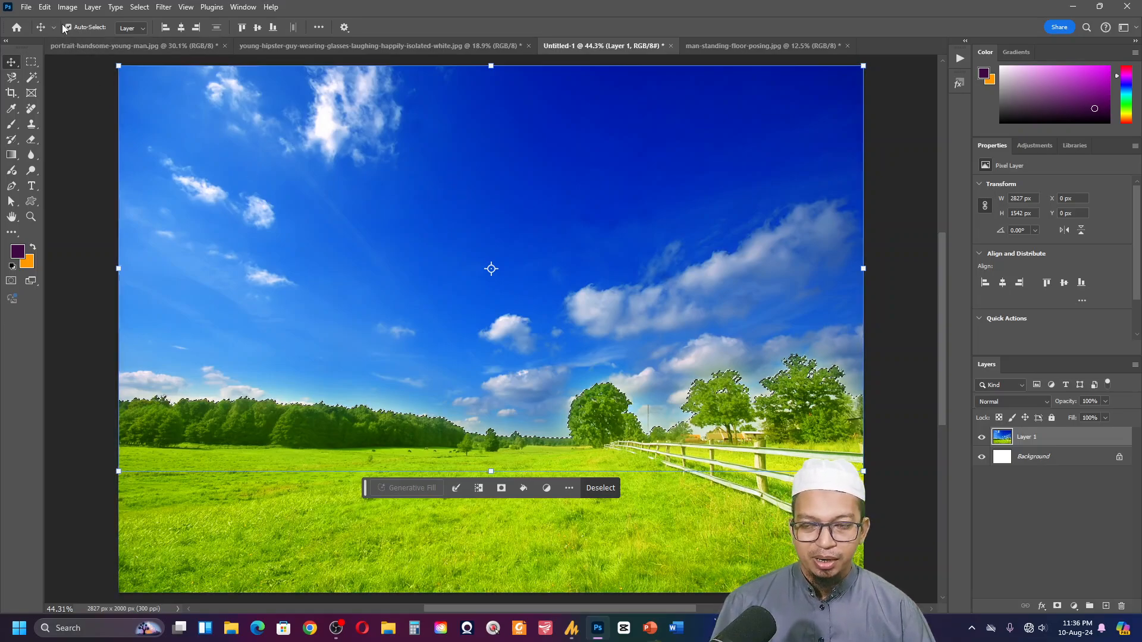
- Start Sky Replacement on Layer 1 and collapse the Blue Skies, Spectacular and Sunsets groups in the sky presets
left_click(47, 8)
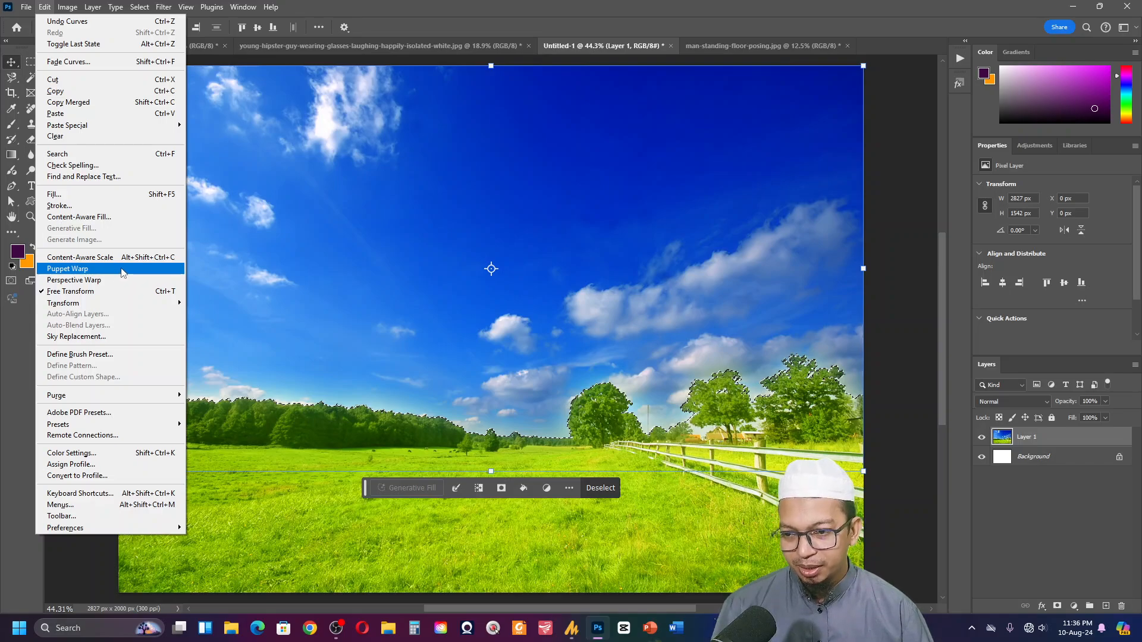
left_click(127, 339)
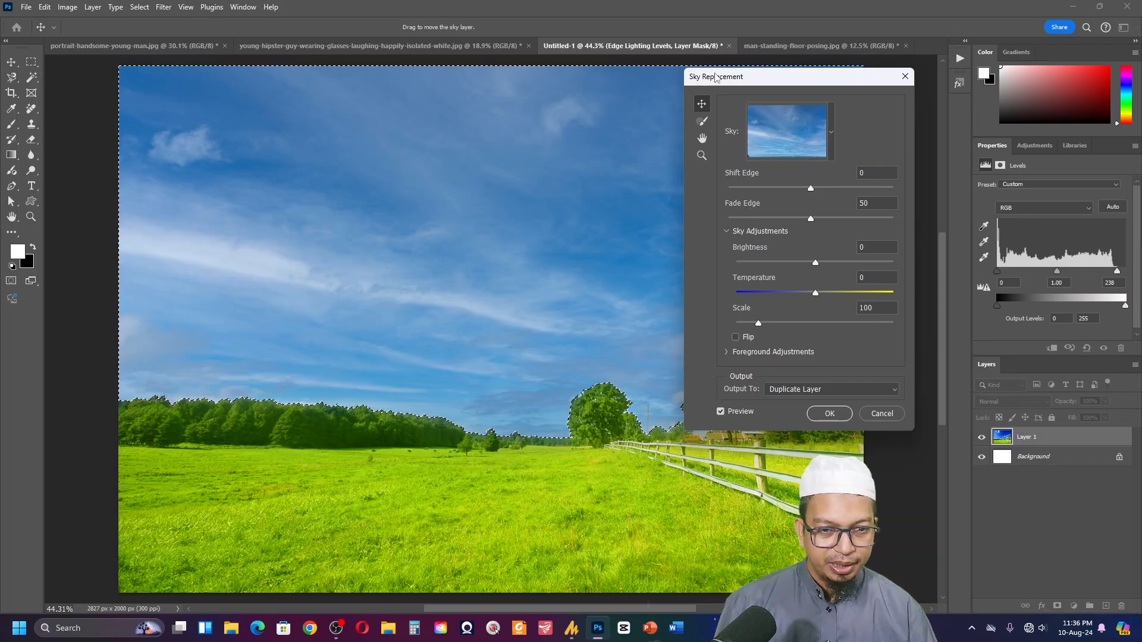
left_click_drag(722, 79, 684, 88)
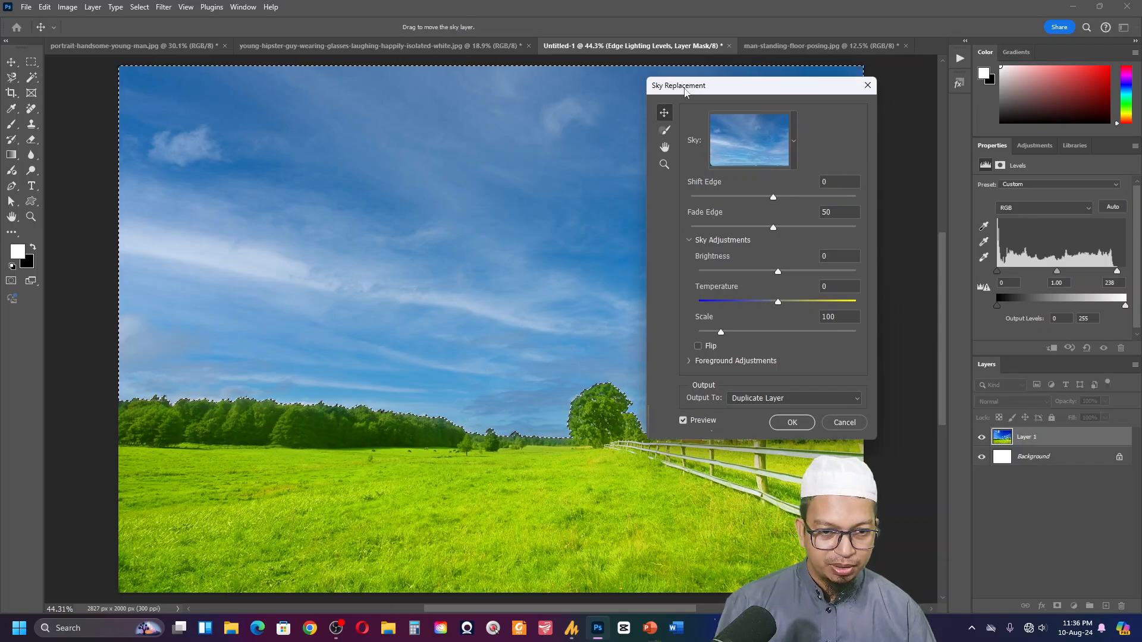
left_click(792, 146)
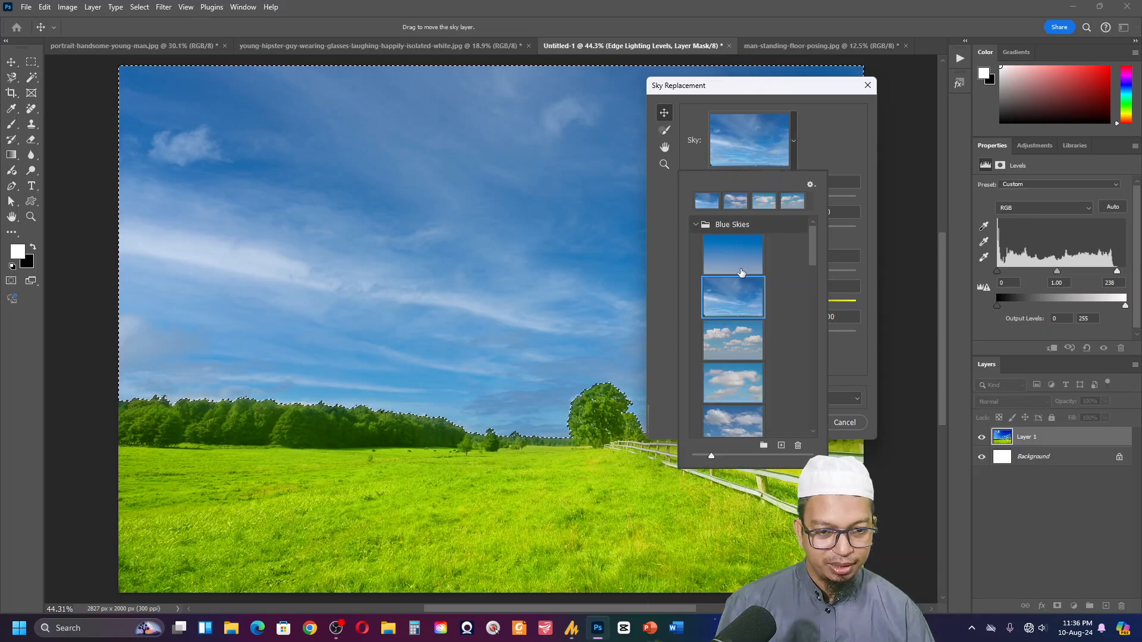
left_click(695, 226)
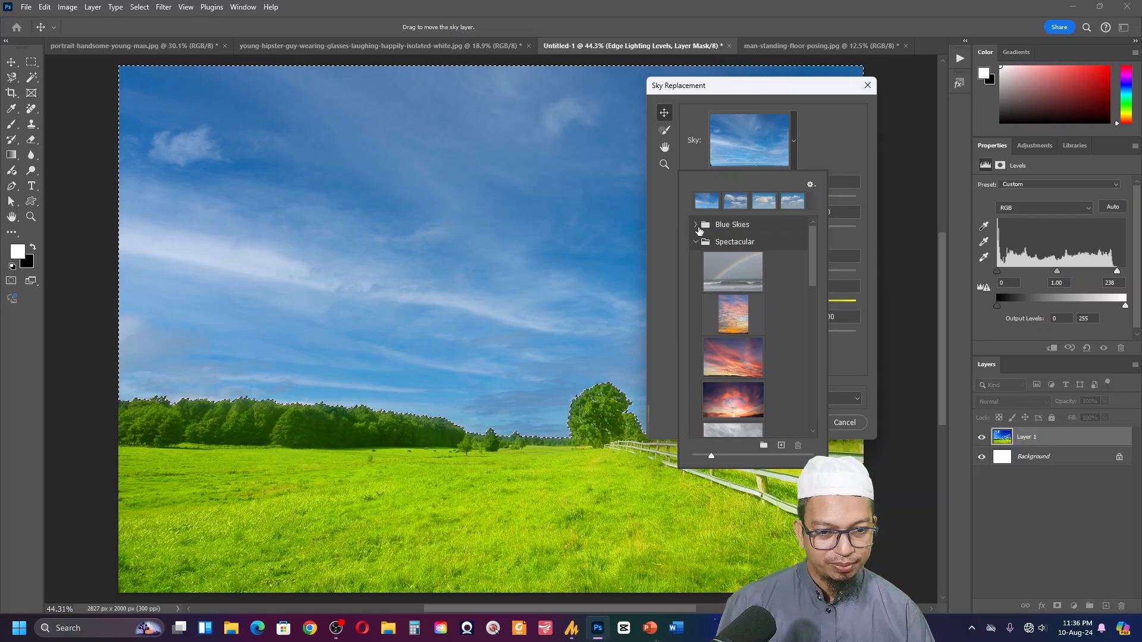
left_click(697, 241)
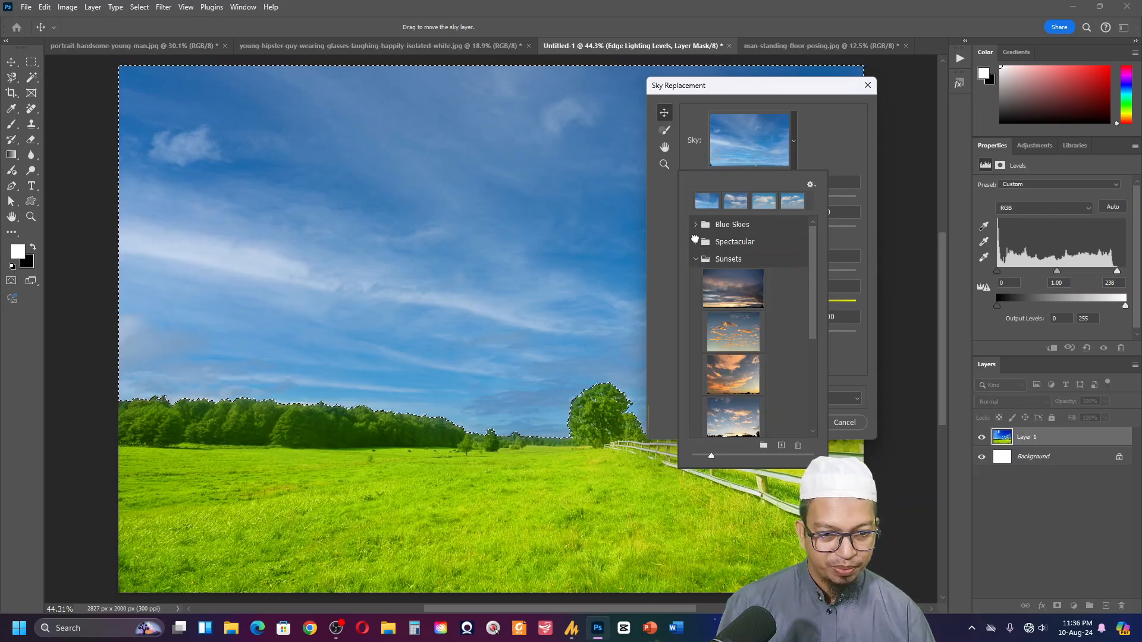
left_click(695, 259)
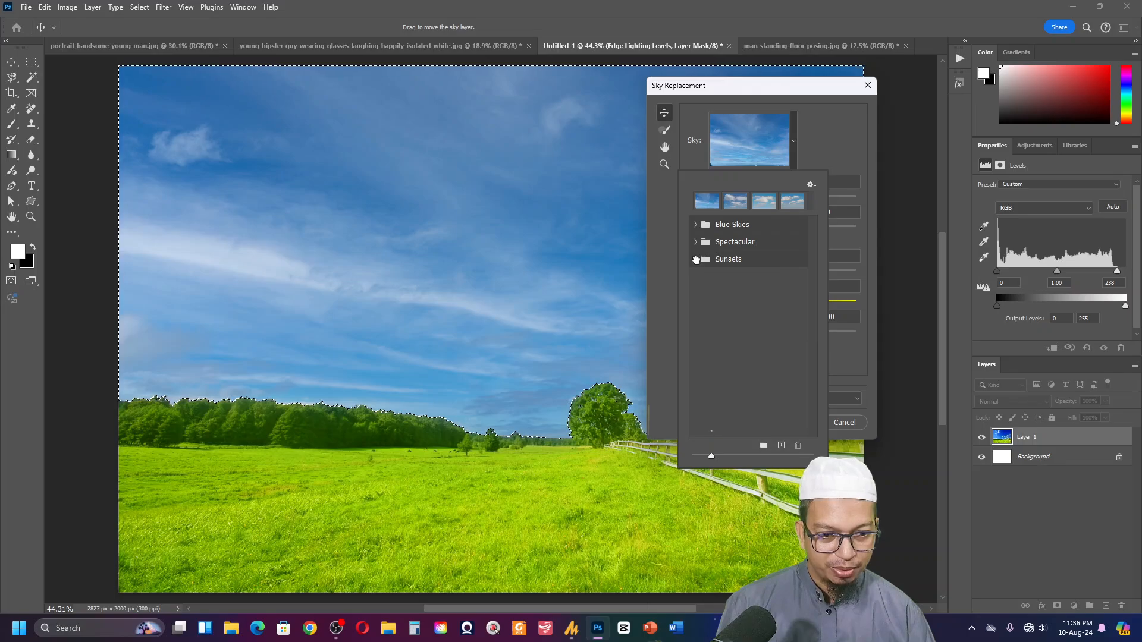
- Try several Blue Skies presets on the meadow photo, including the scattered-cloud skies and the rippled-cloud sky, and collapse the group
left_click(695, 224)
left_click(727, 306)
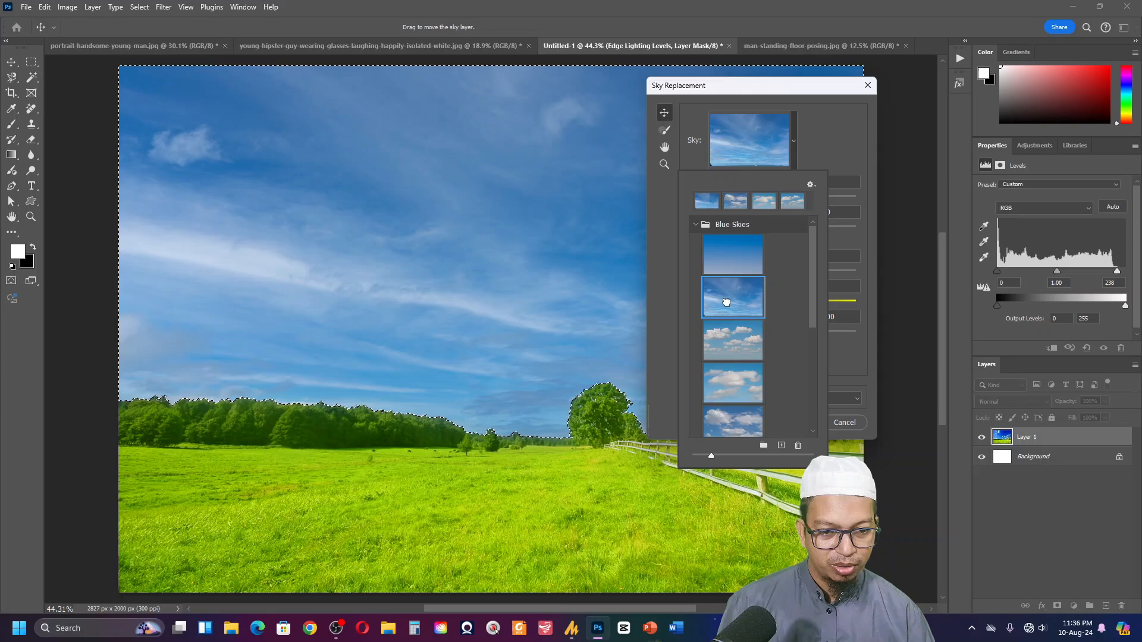
left_click(733, 341)
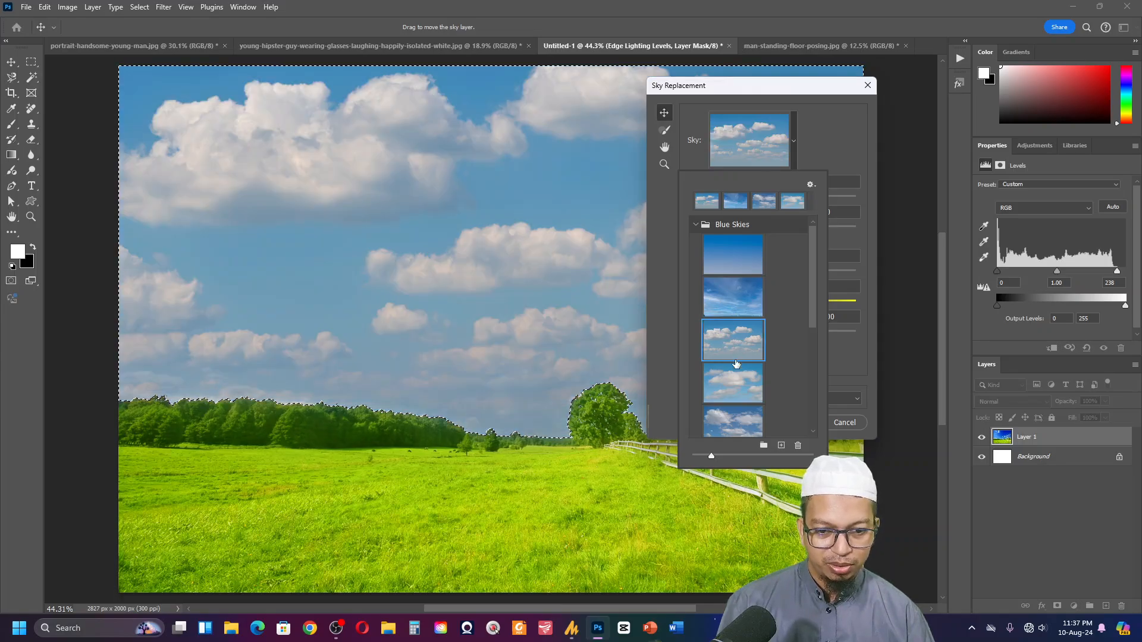
left_click(745, 385)
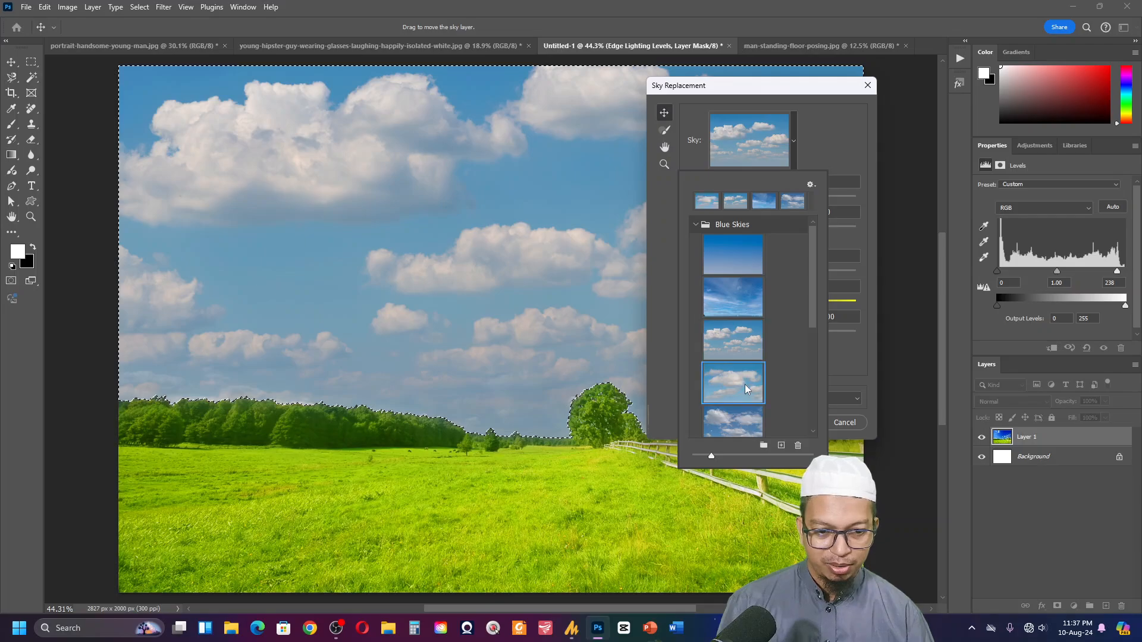
scroll(744, 384, "down", 1)
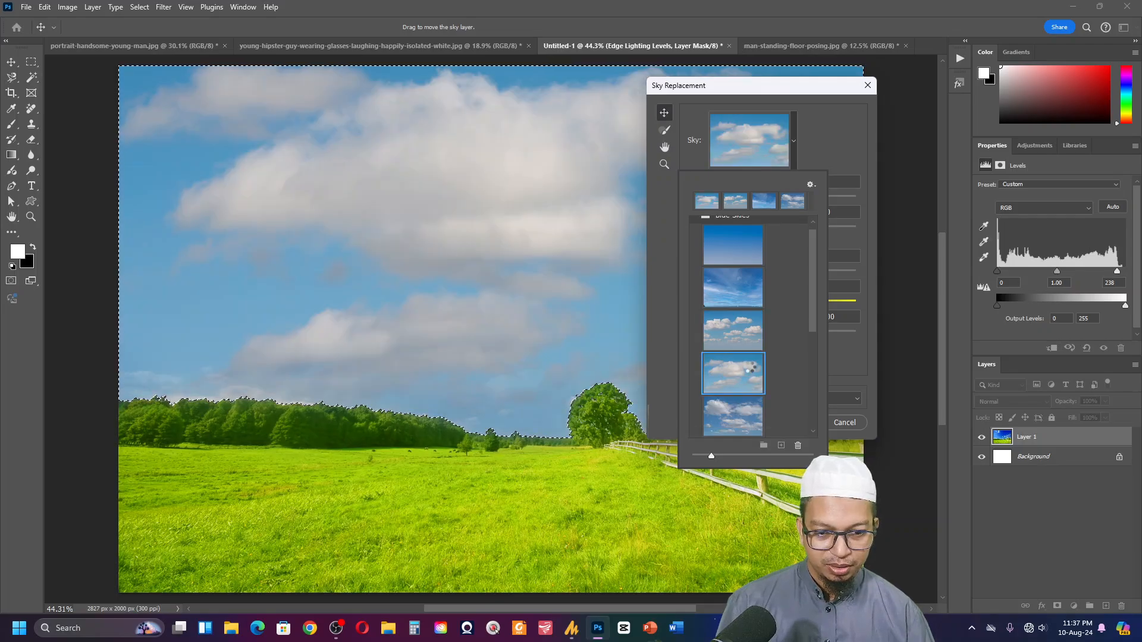
left_click(735, 416)
scroll(776, 337, "down", 1)
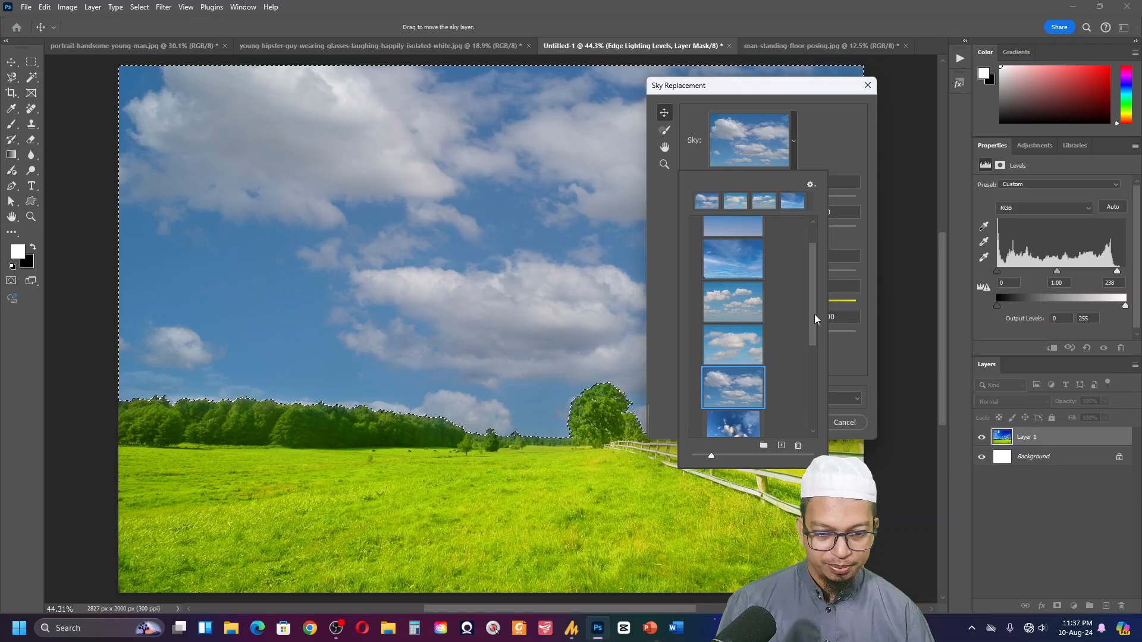
left_click_drag(816, 313, 812, 361)
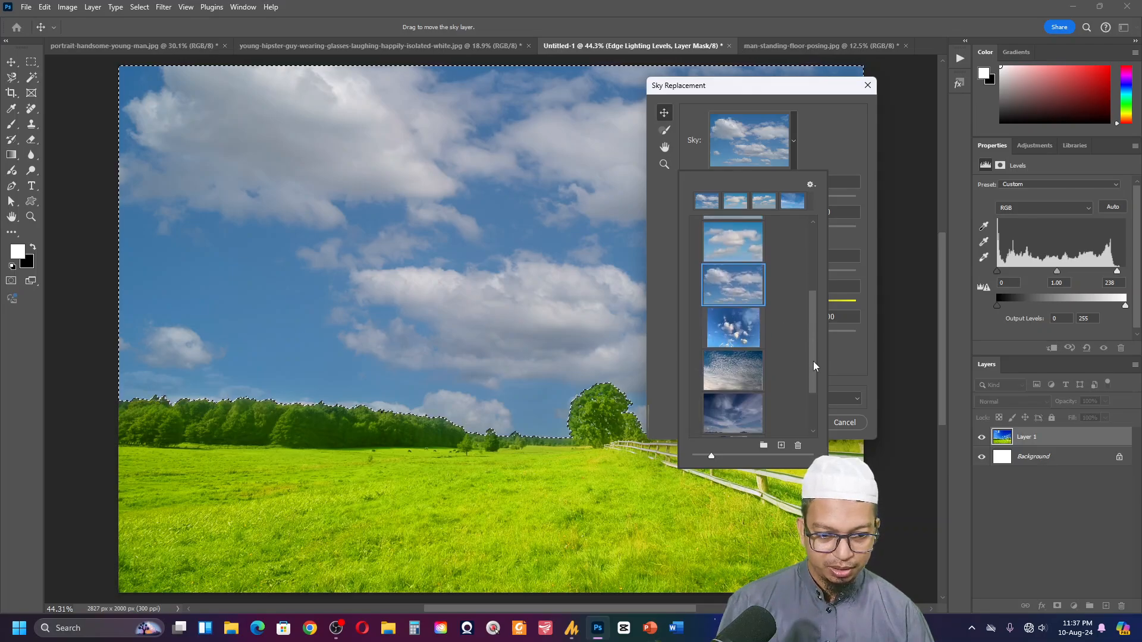
left_click(753, 350)
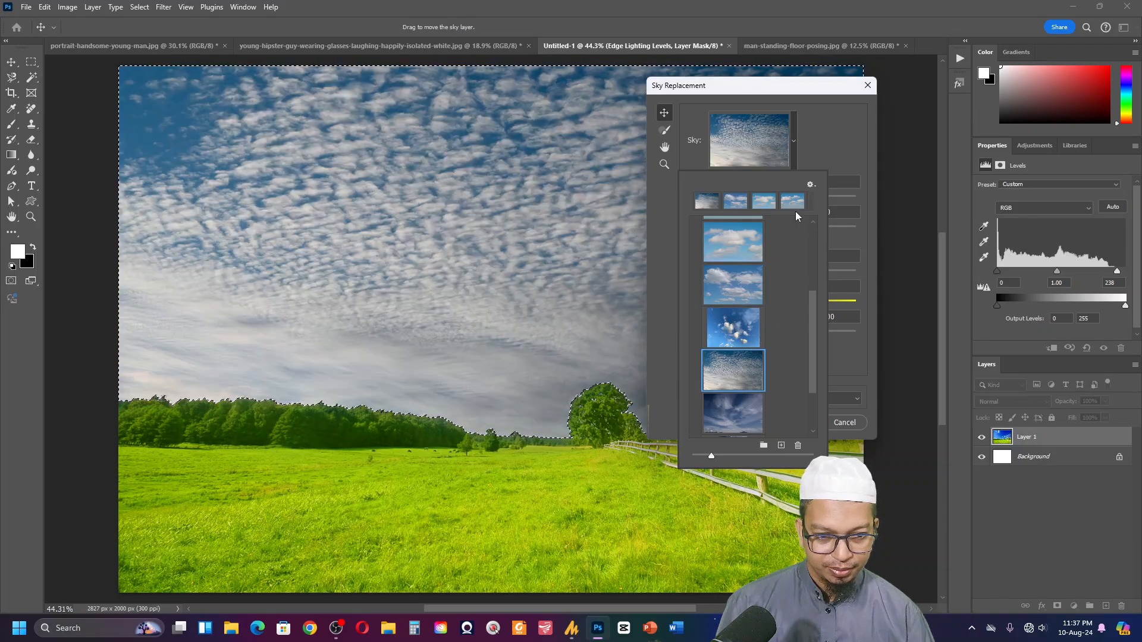
scroll(773, 261, "up", 5)
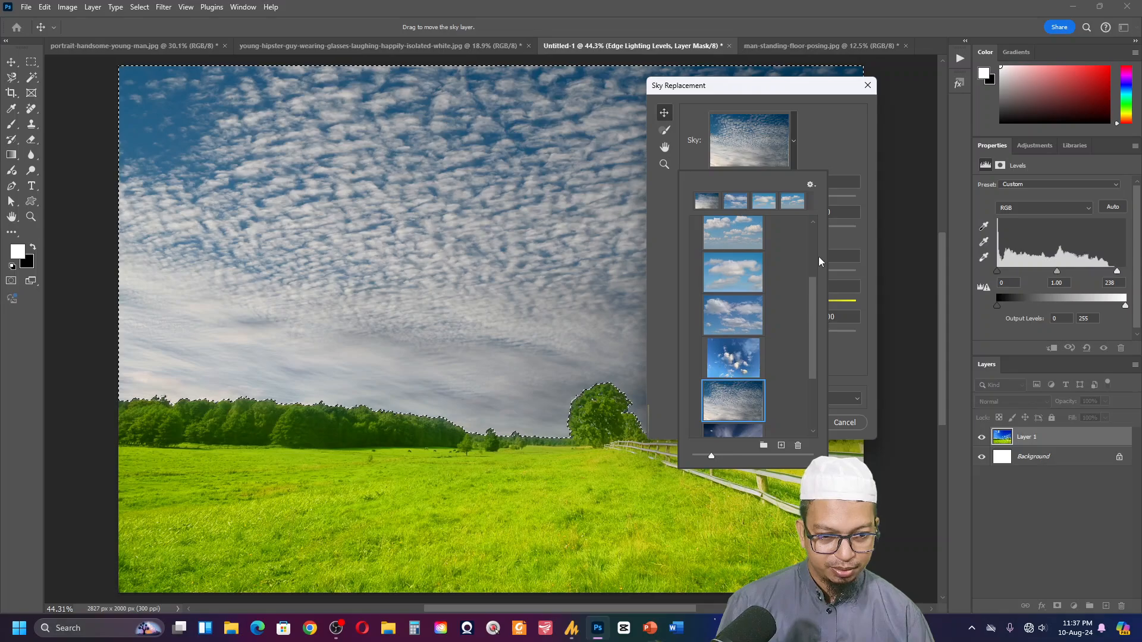
left_click(695, 225)
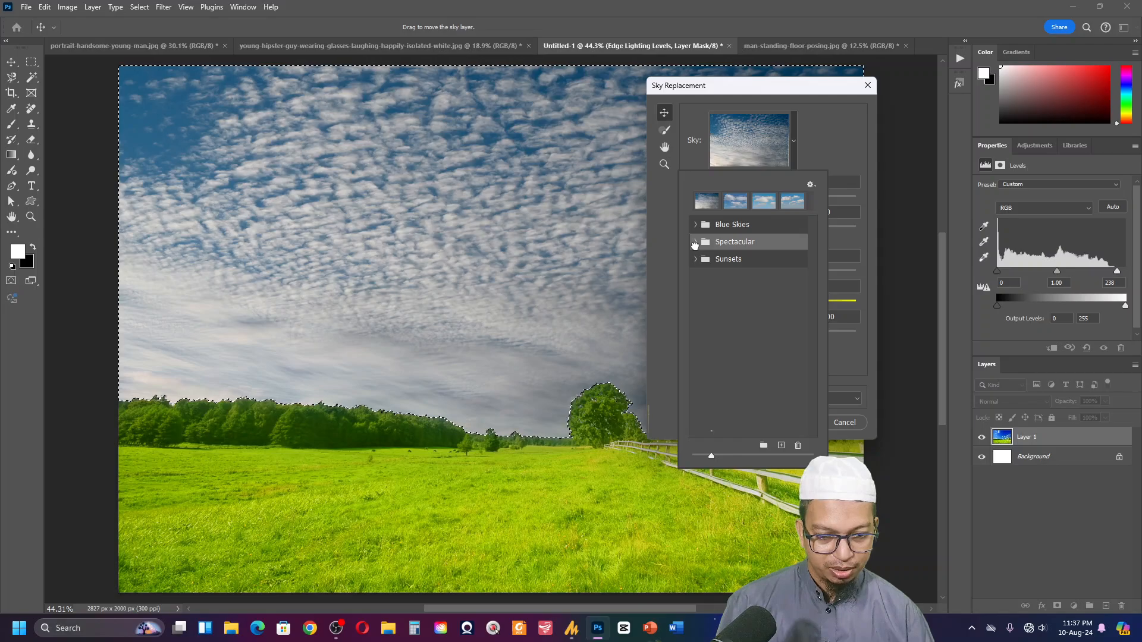
- Try the red cloud, blue sky with golden clouds and dark storm presets from the Spectacular group, and collapse it
left_click(695, 242)
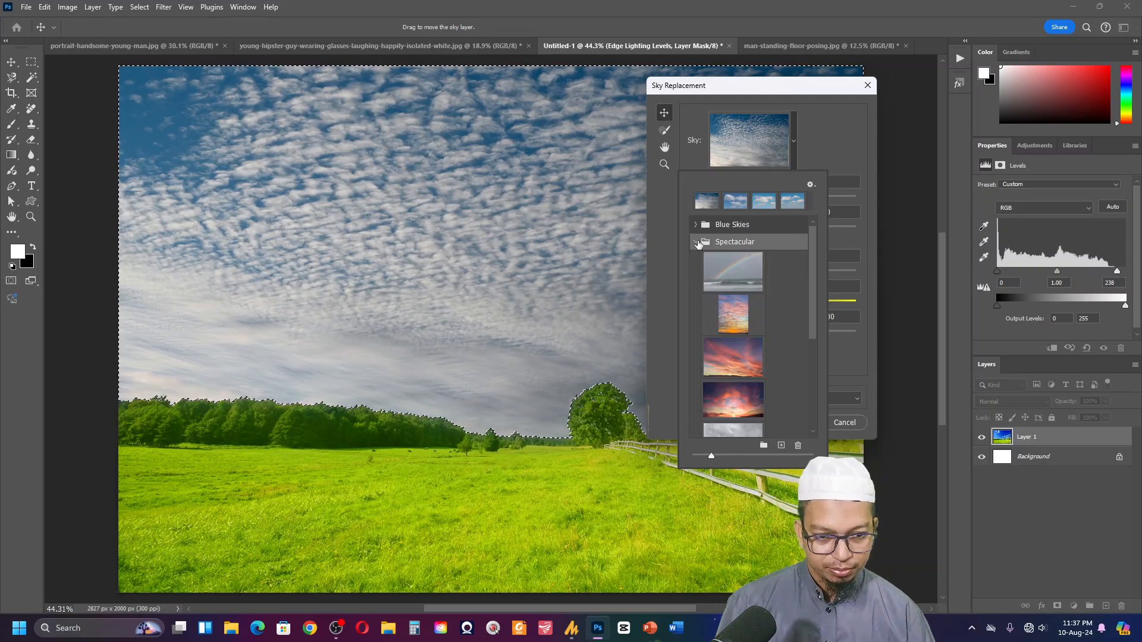
left_click(741, 368)
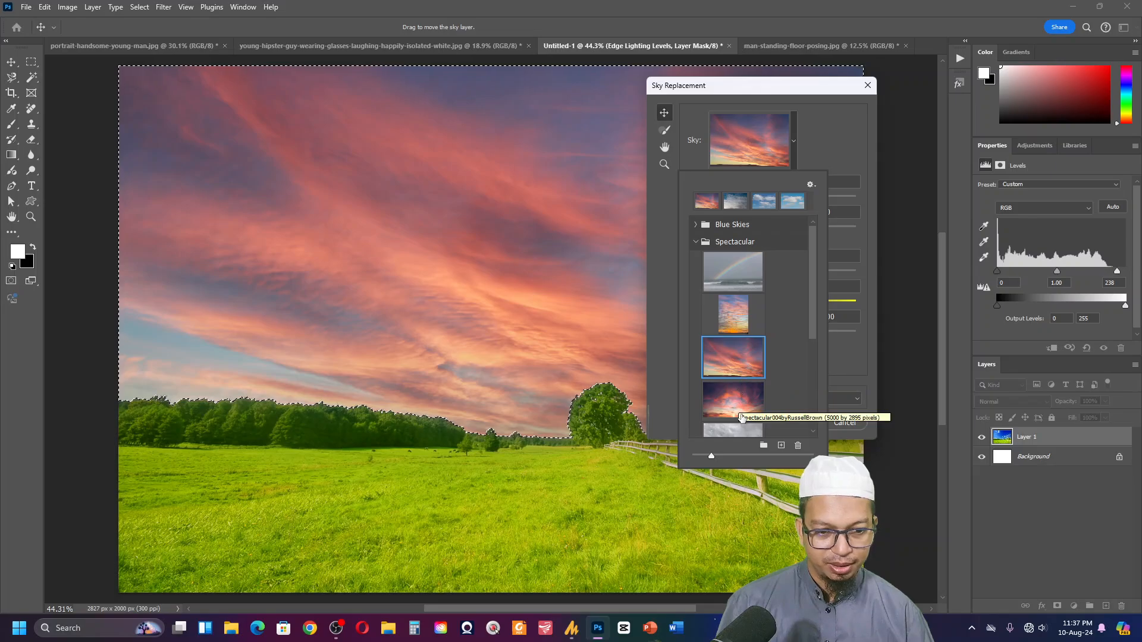
scroll(762, 434, "down", 1)
left_click_drag(815, 320, 813, 414)
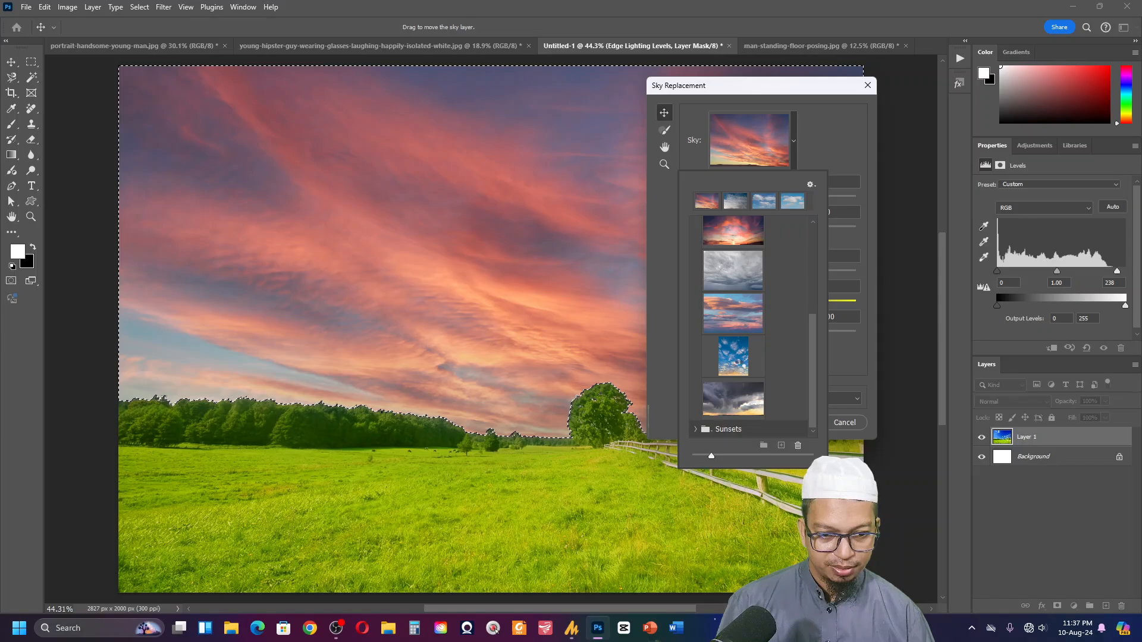
left_click(741, 370)
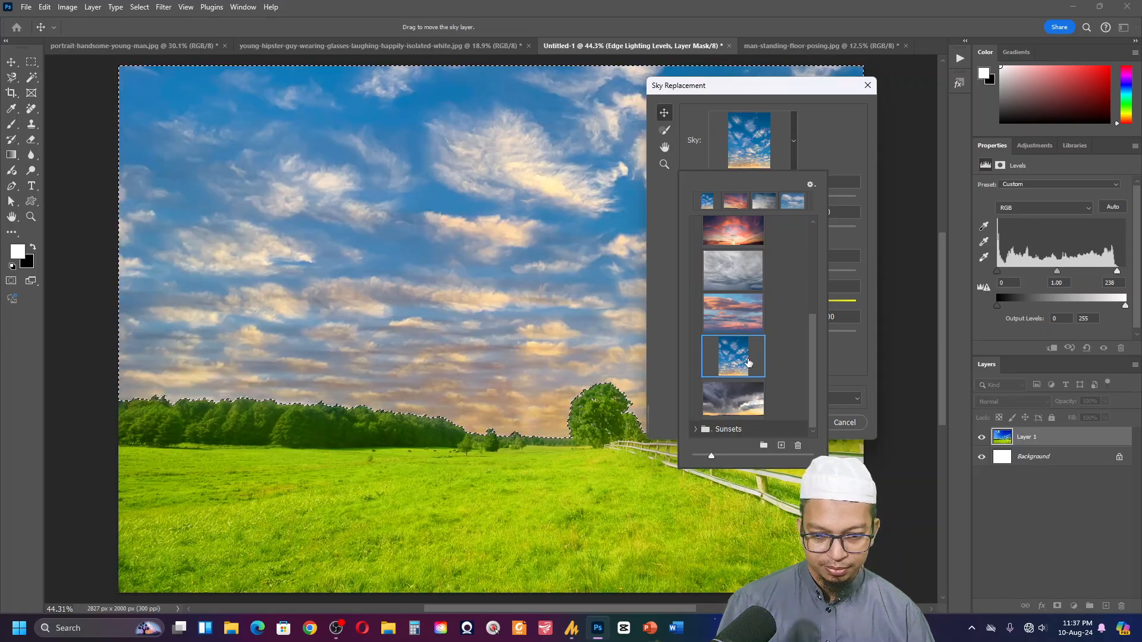
left_click(742, 395)
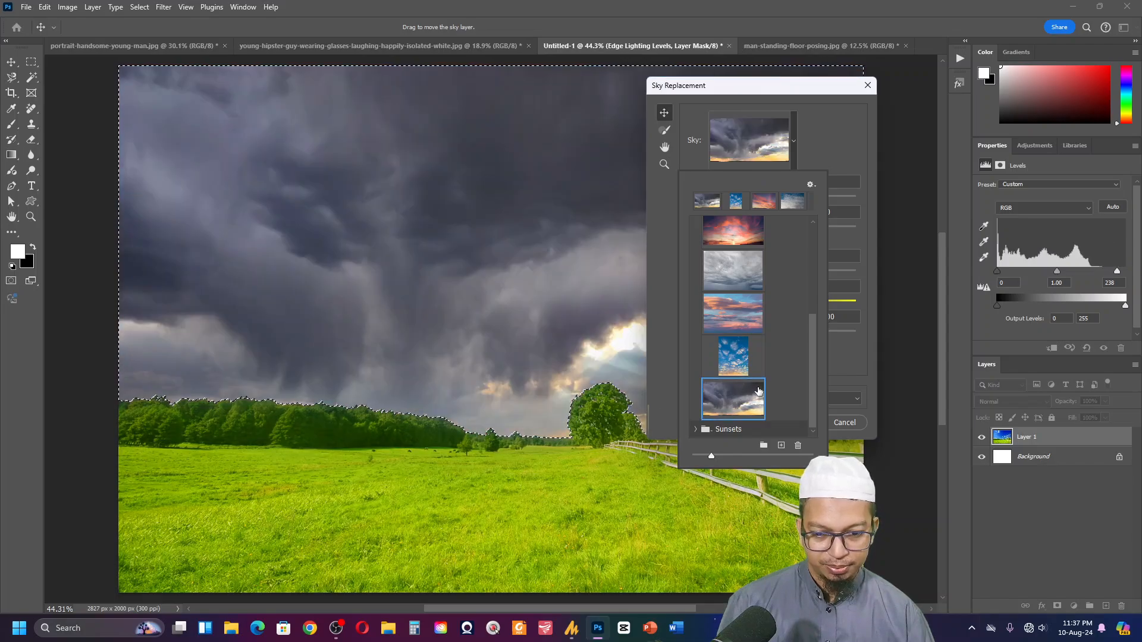
scroll(809, 319, "up", 2)
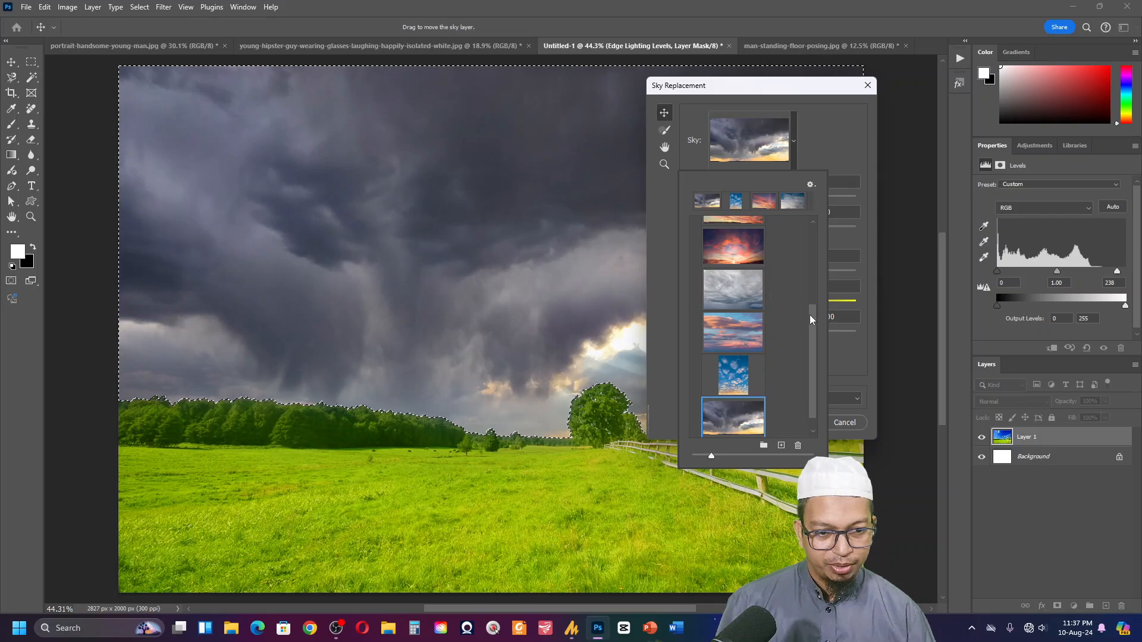
left_click_drag(808, 315, 805, 196)
left_click(696, 242)
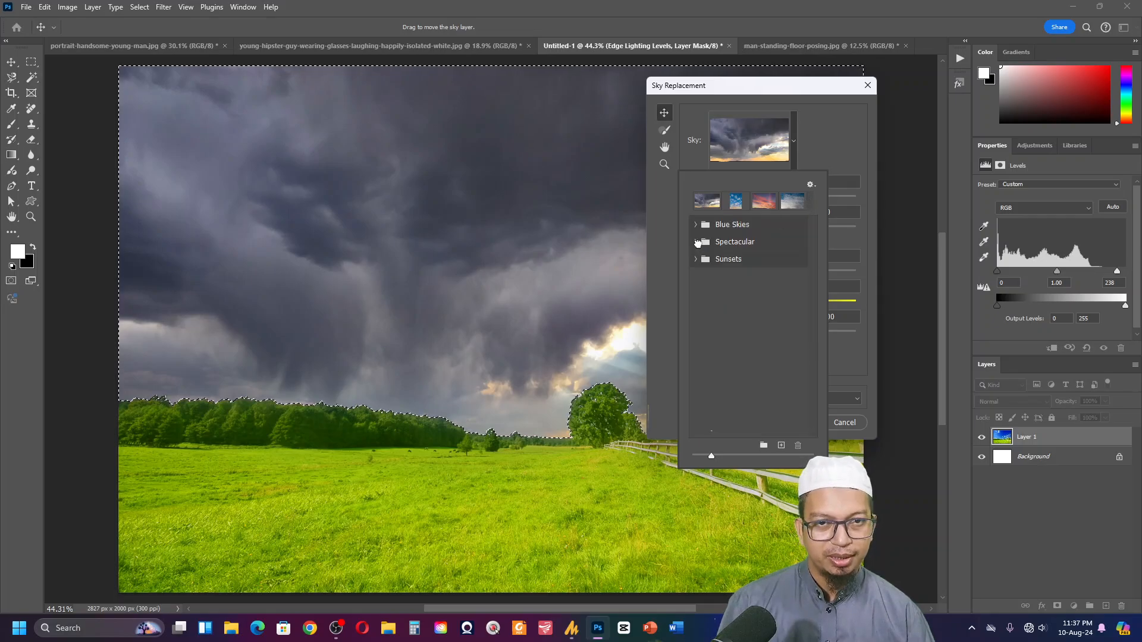
- Preview the Sunsets presets and choose the fourth one, with small peach-coloured clouds, as the replacement sky
left_click(695, 258)
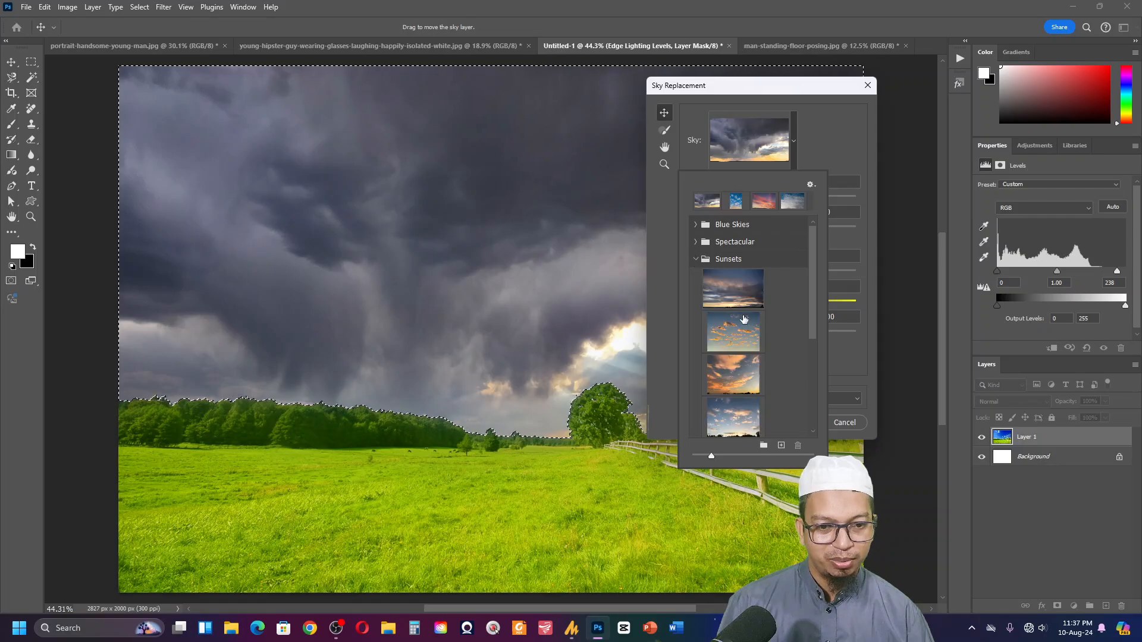
left_click(732, 294)
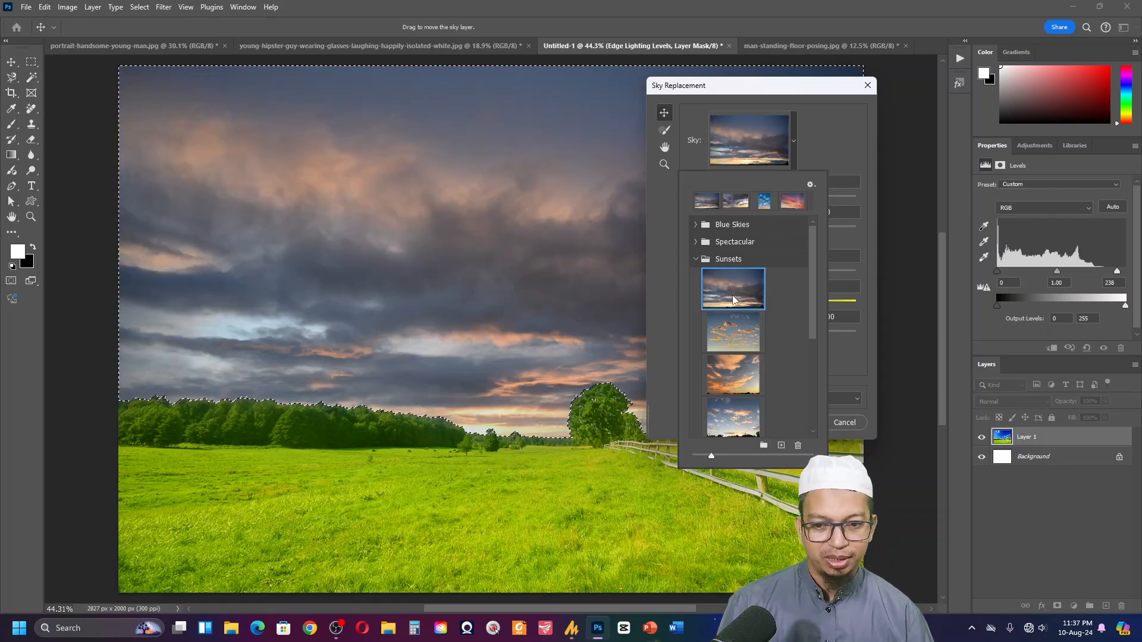
left_click(758, 369)
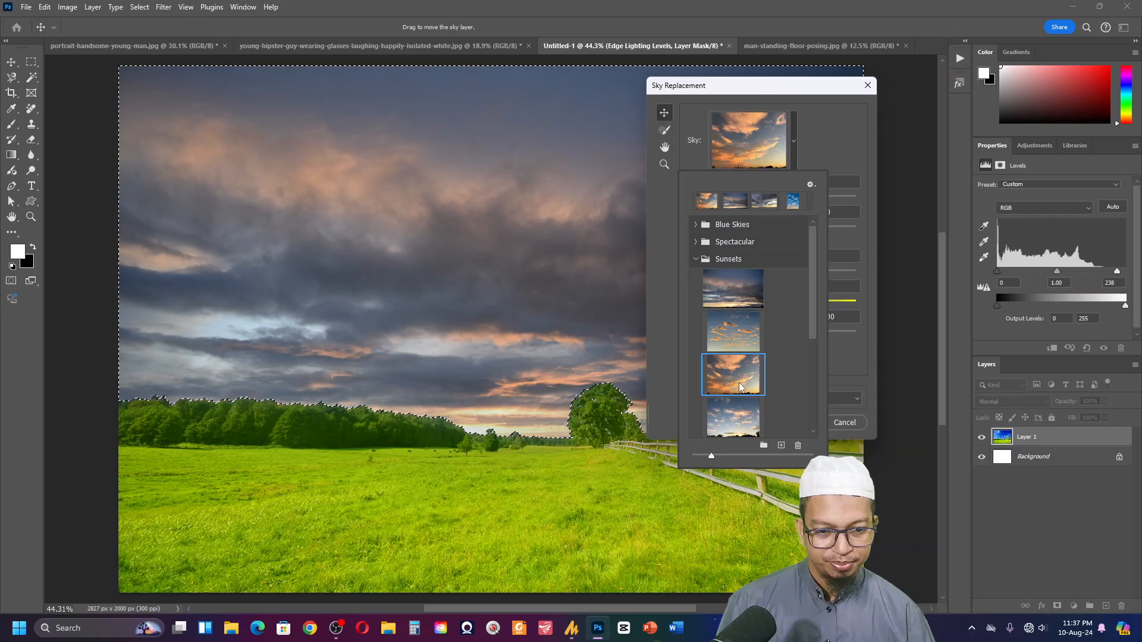
scroll(743, 384, "down", 2)
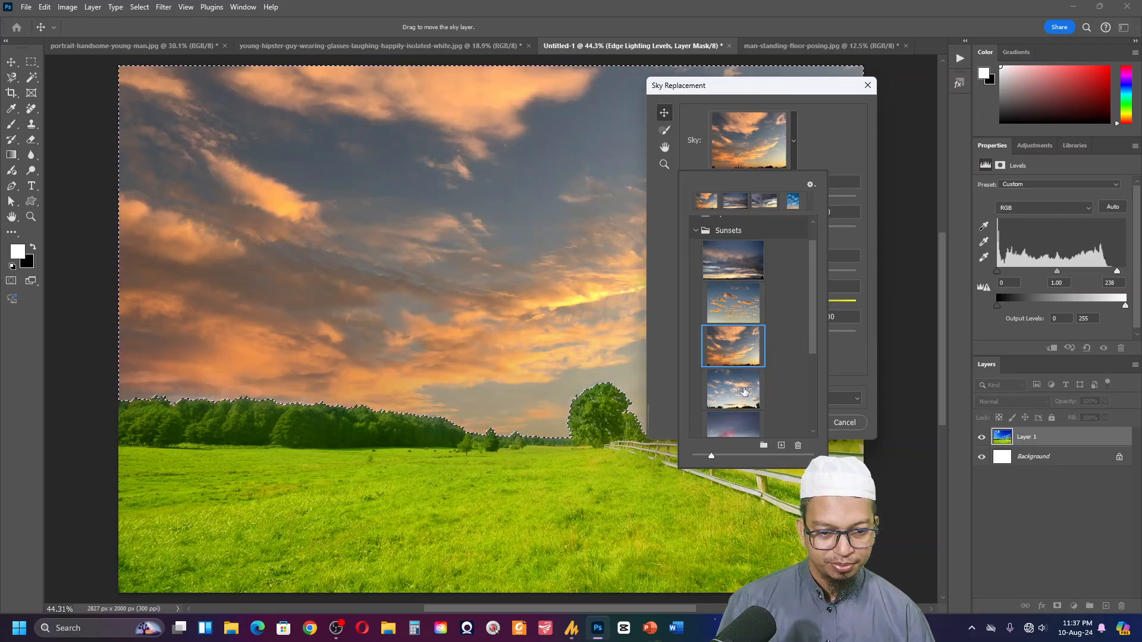
left_click(743, 387)
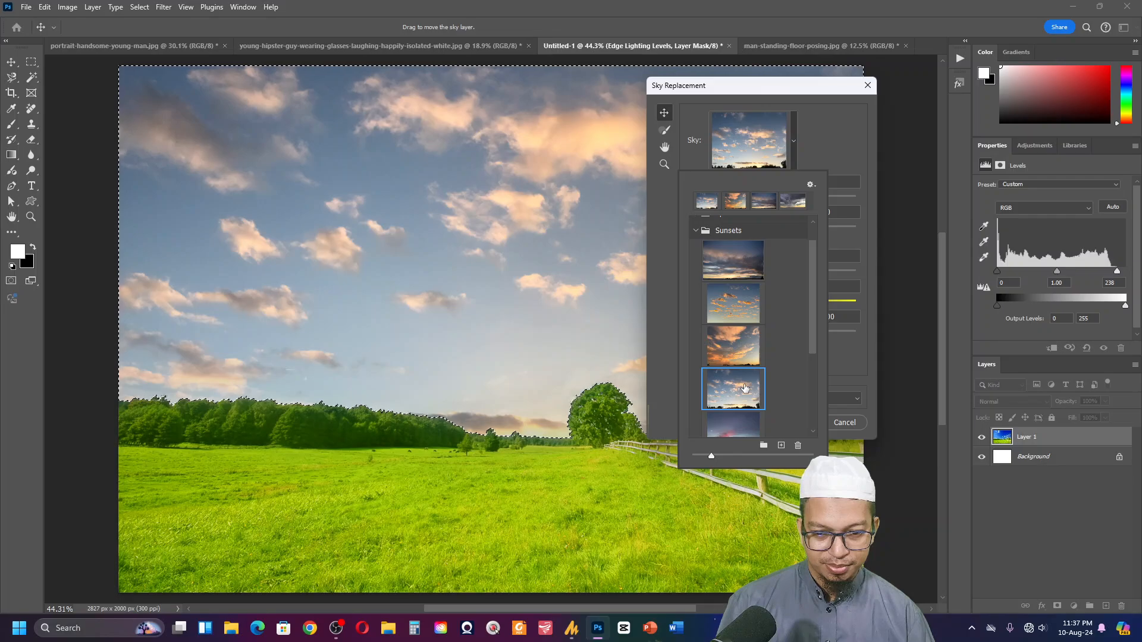
left_click(510, 528)
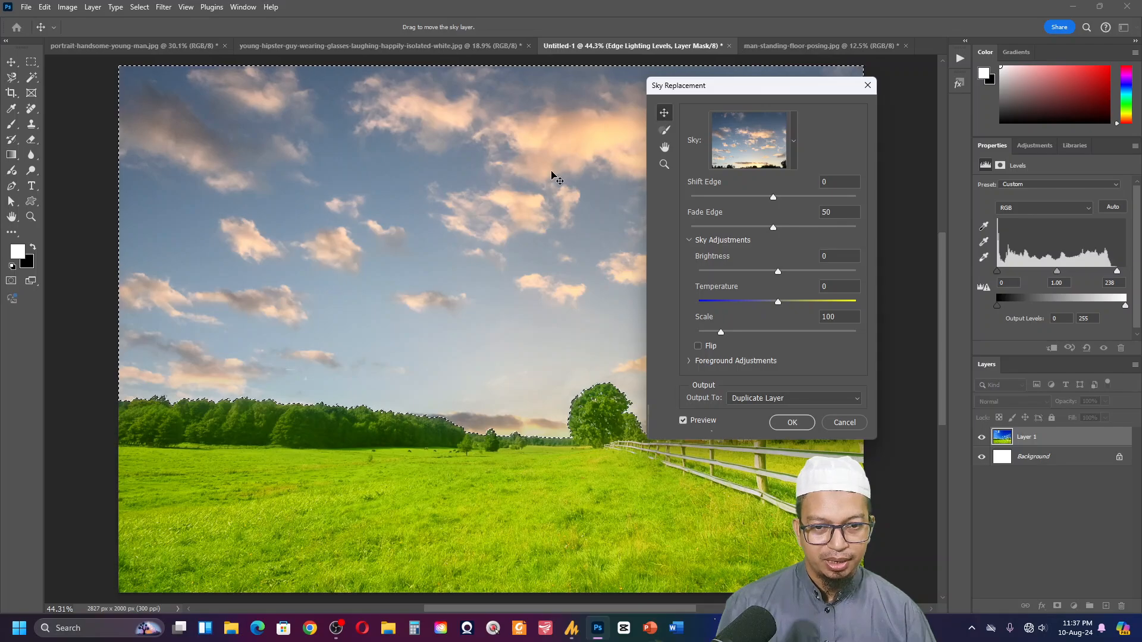
- Try shifting the peach-cloud sky sideways, apply it as a duplicate layer with the selection cleared, and remove the Layer 1 copy
left_click_drag(553, 176, 484, 184)
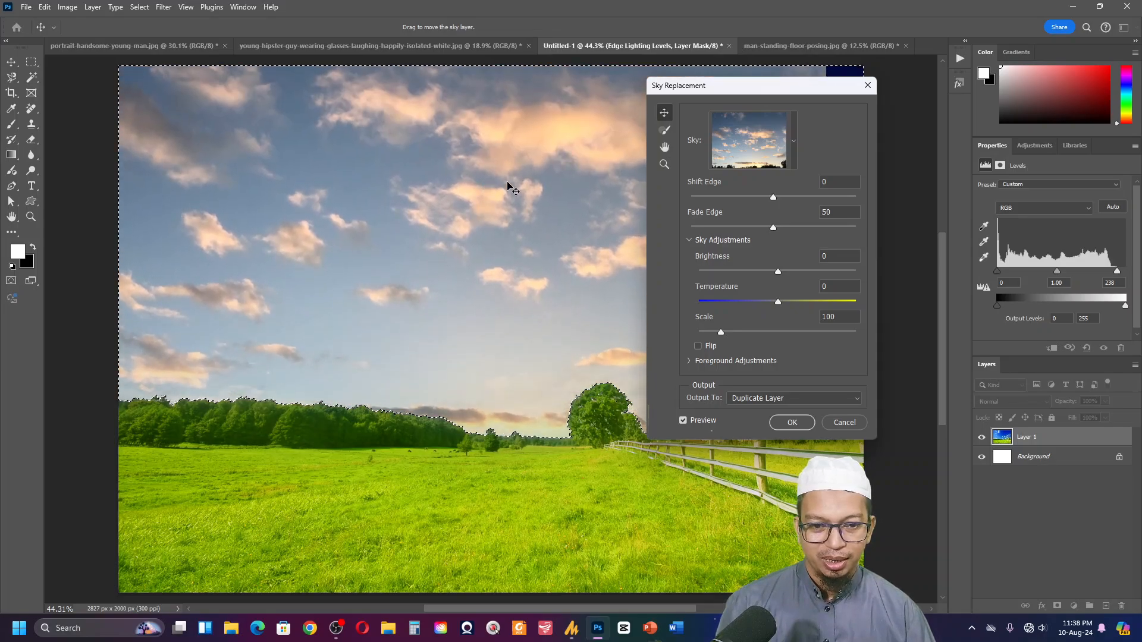
left_click(666, 131)
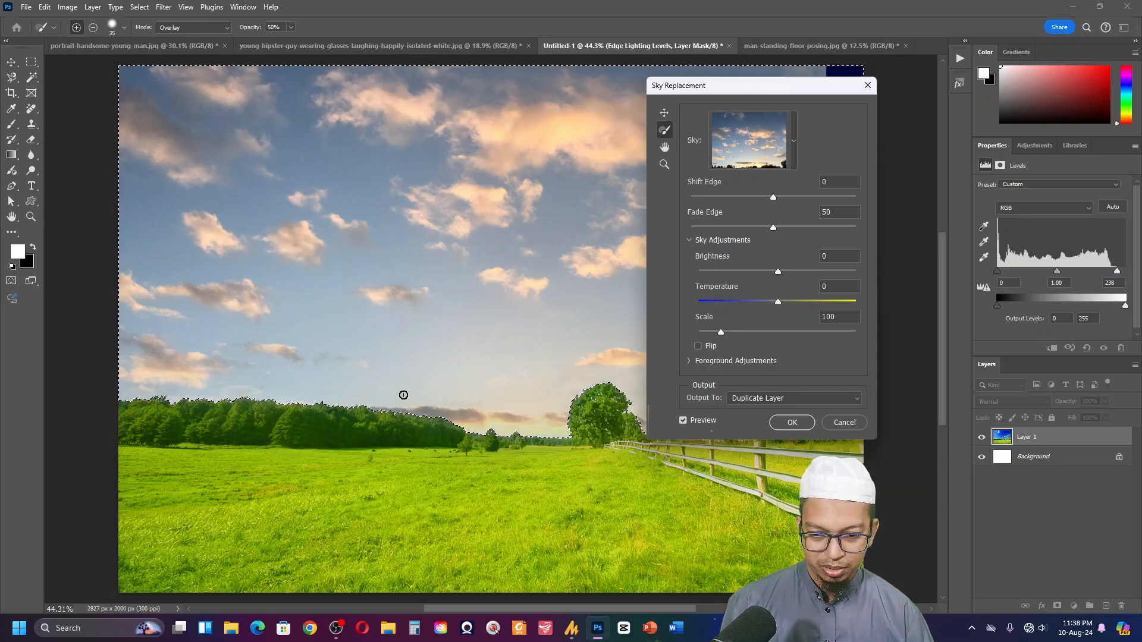
left_click(792, 423)
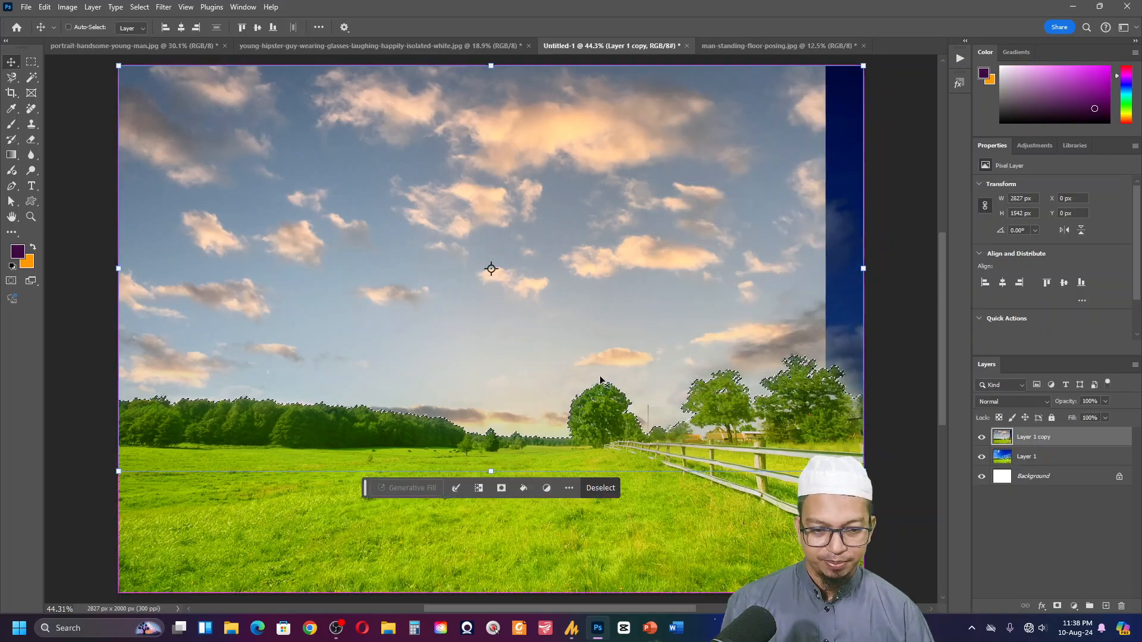
key("ctrl+d")
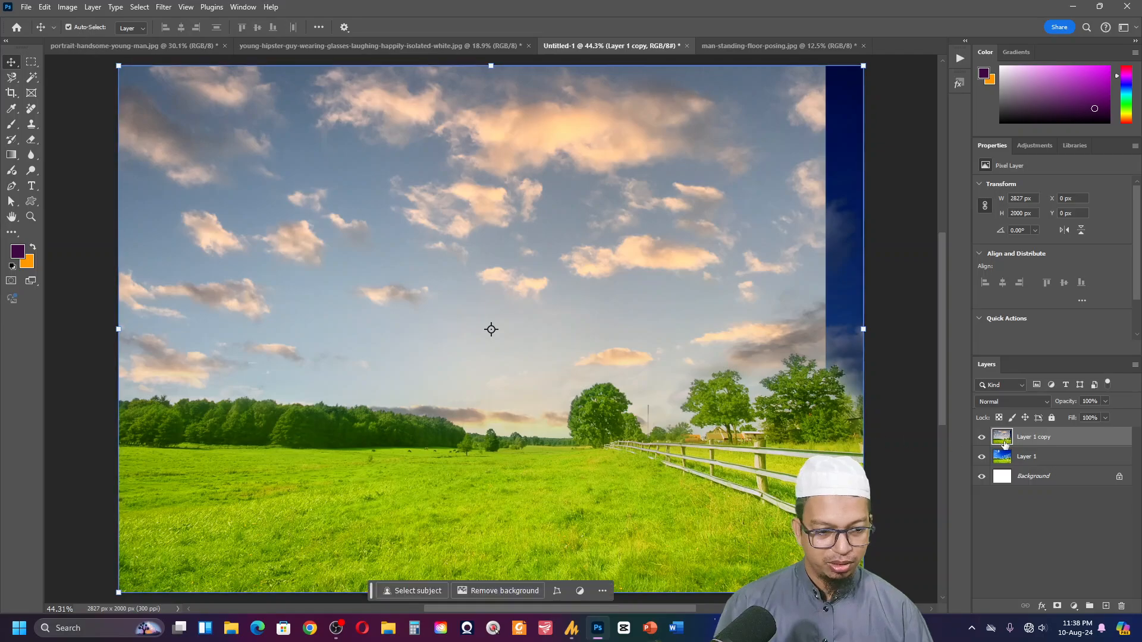
key("Delete")
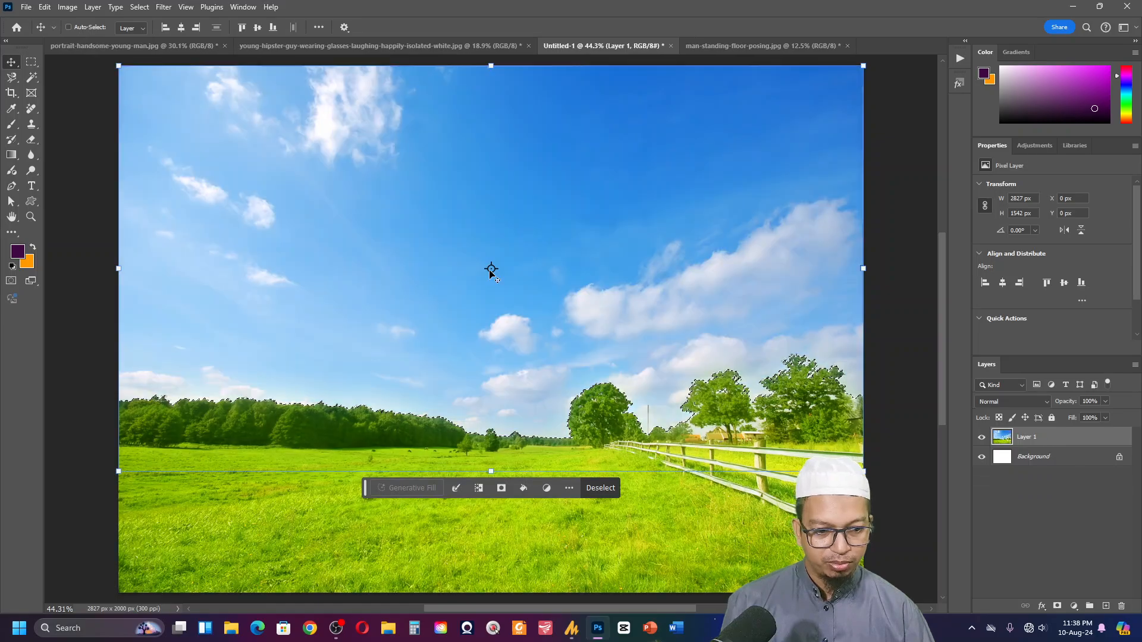
- Clear the selection, restart Sky Replacement on Layer 1 and choose the cloudless blue-to-orange sky, the last Sunsets preset
key("ctrl+d")
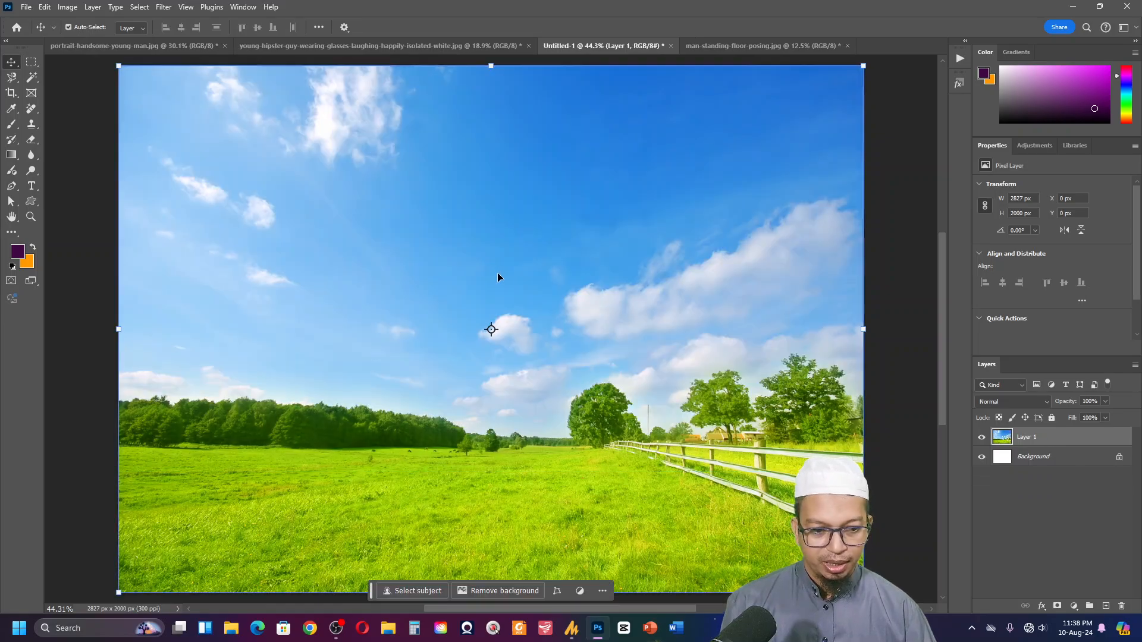
left_click(46, 9)
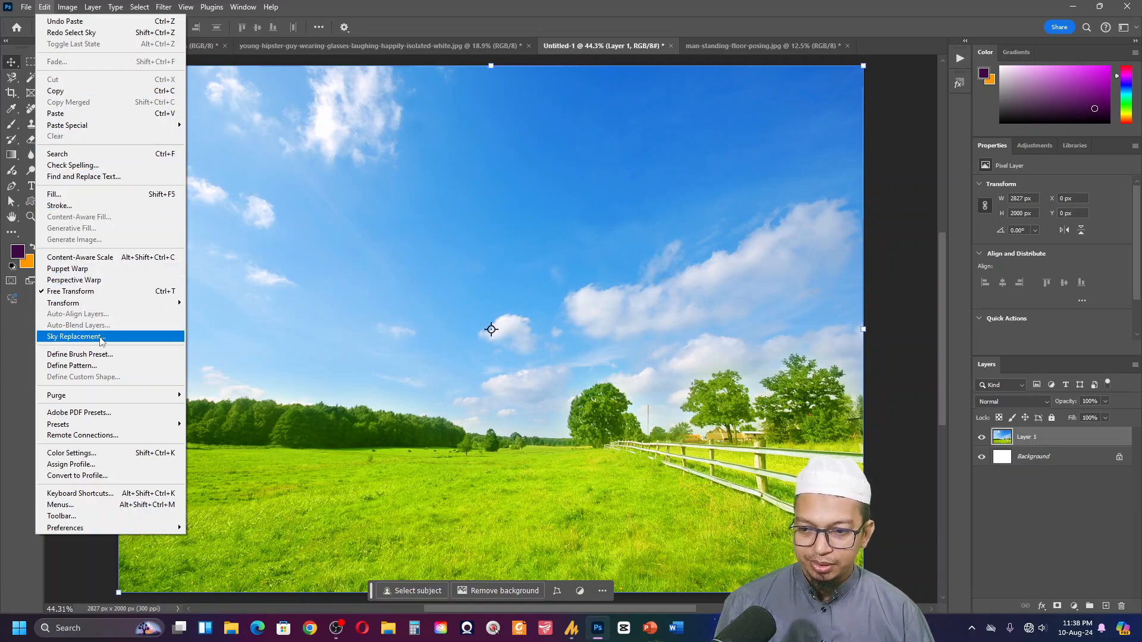
left_click(74, 337)
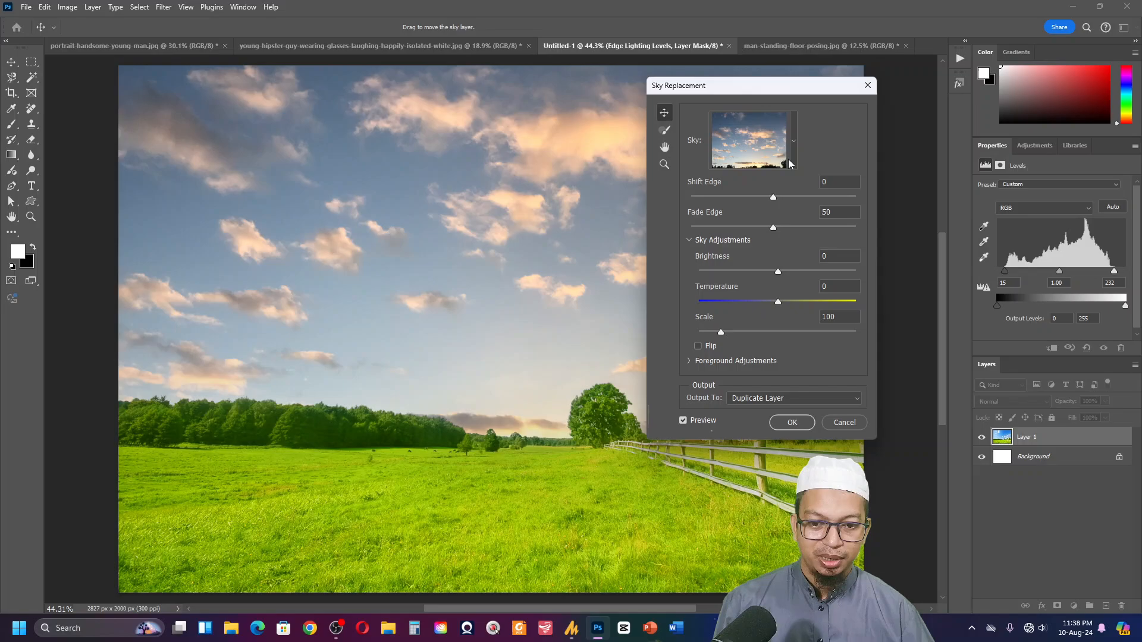
left_click(788, 159)
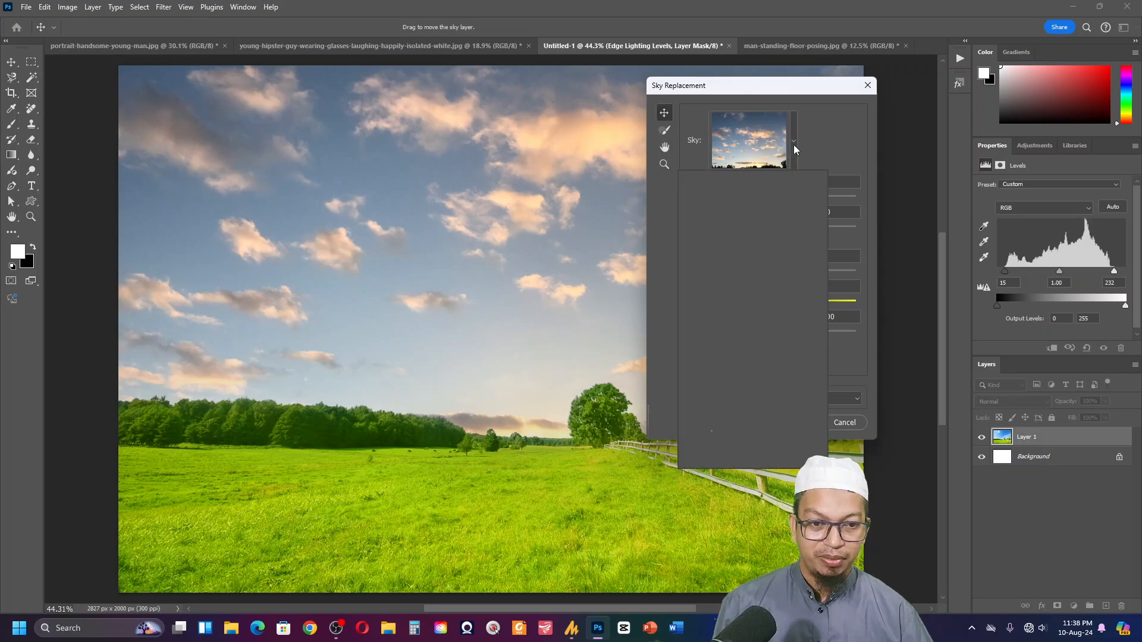
left_click_drag(813, 323, 813, 411)
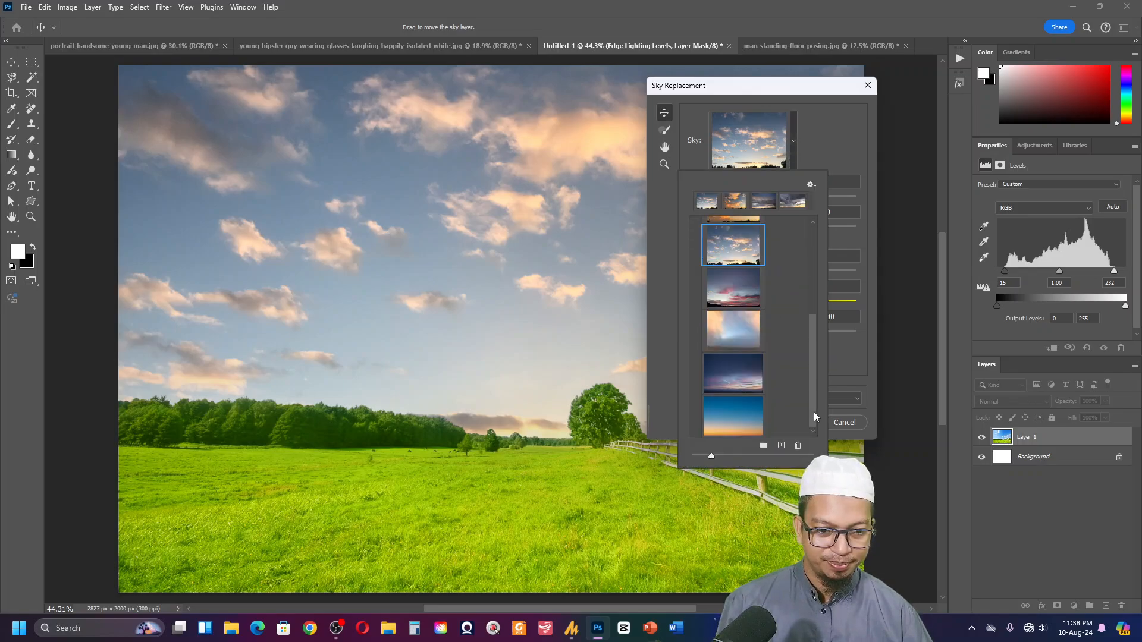
left_click(732, 414)
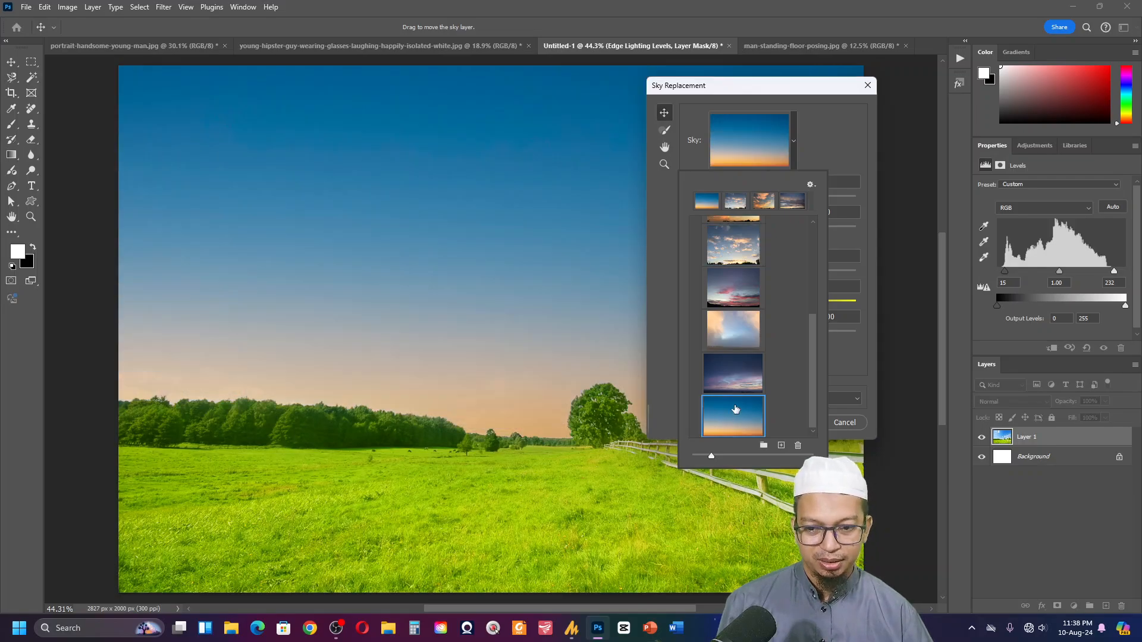
left_click(821, 139)
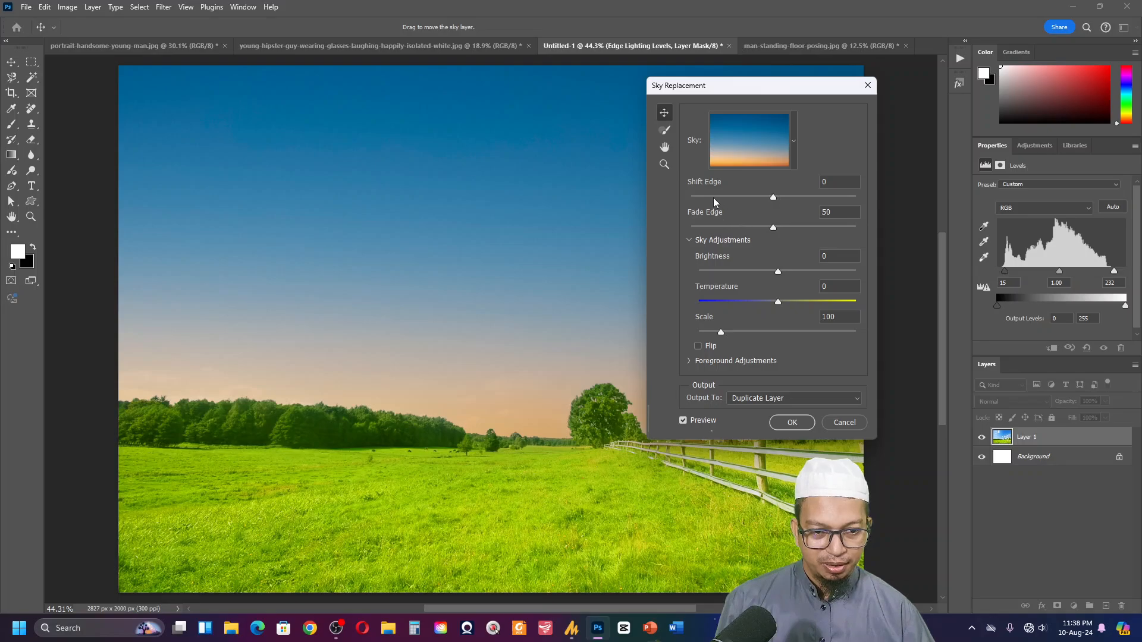
- Set the replacement sky's Shift Edge to -60 and its Fade Edge to 27
left_click(664, 147)
left_click_drag(565, 205, 543, 196)
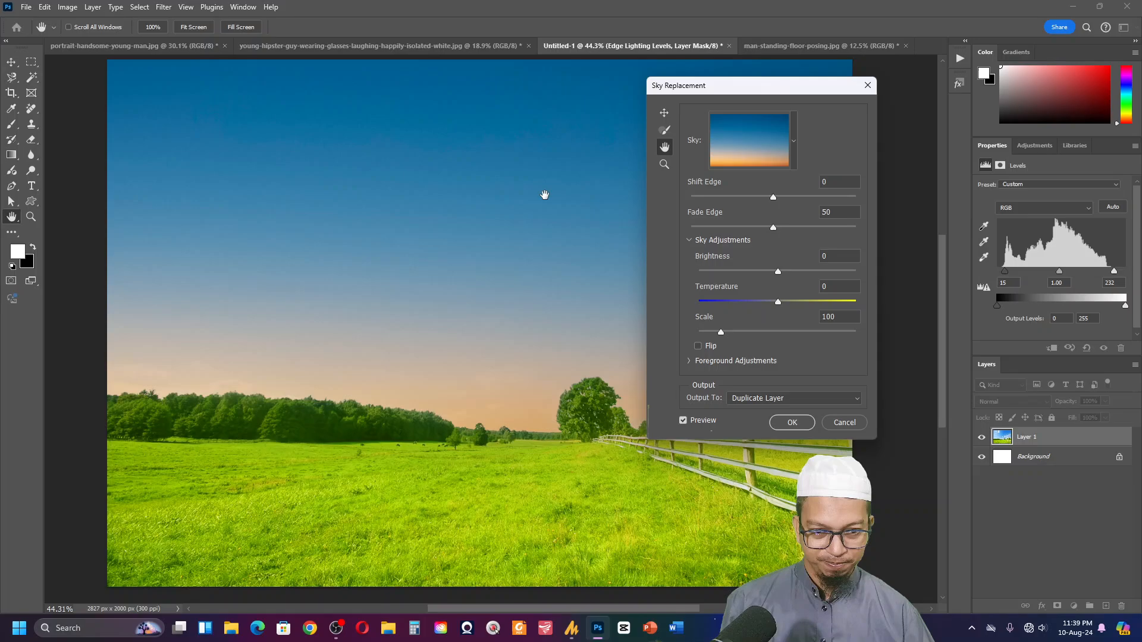
left_click(664, 164)
left_click(484, 232)
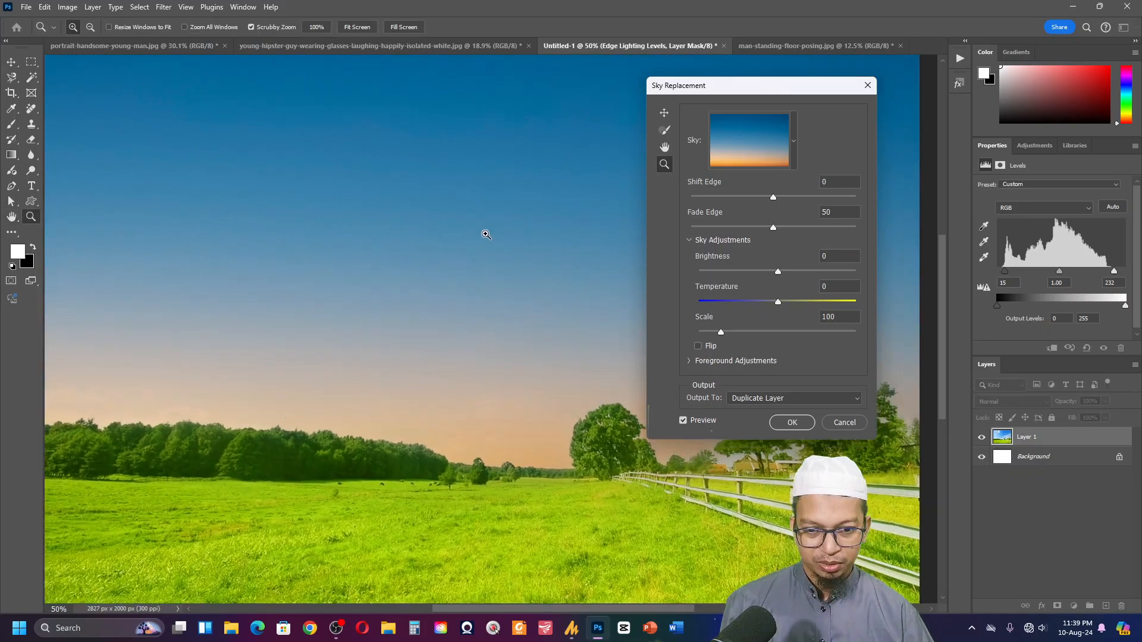
left_click(486, 234, "alt")
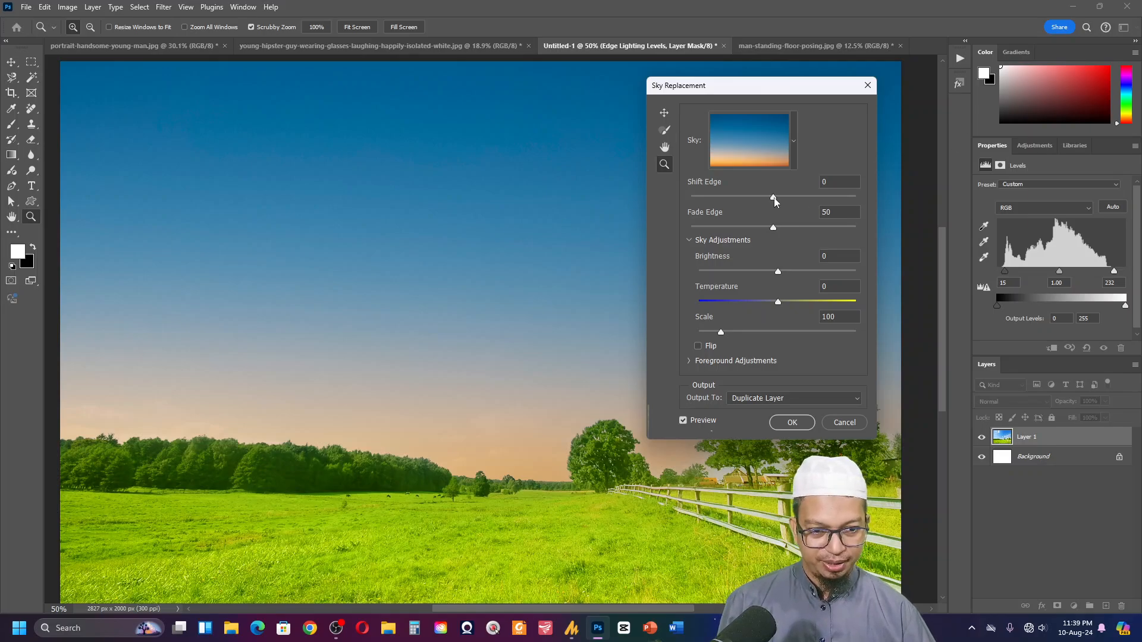
left_click_drag(809, 201, 824, 202)
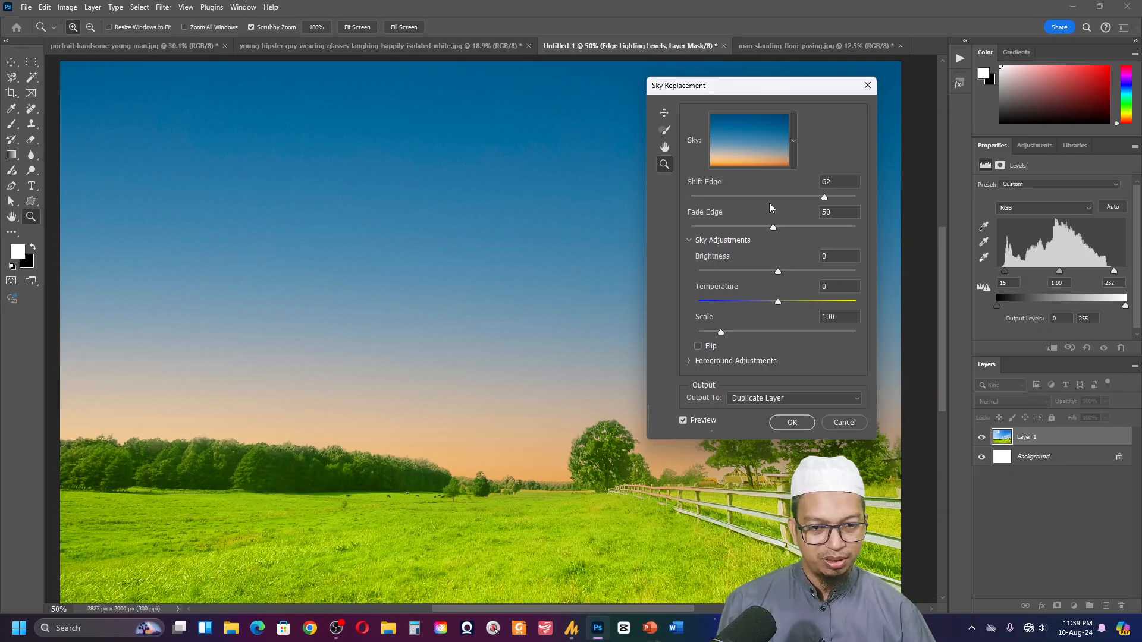
left_click_drag(764, 198, 711, 199)
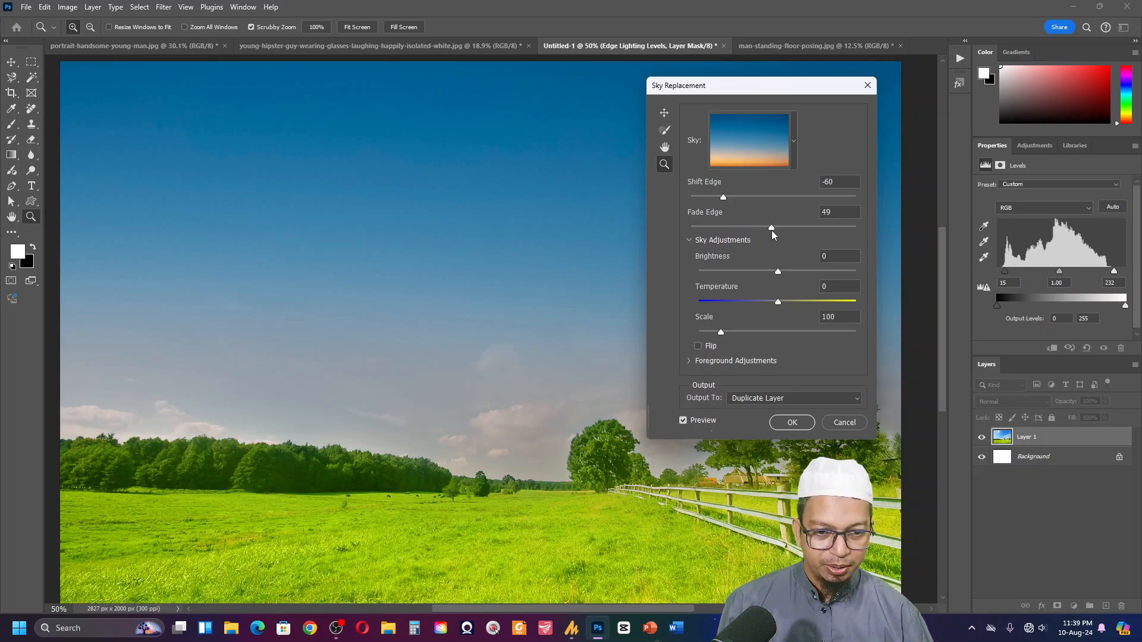
left_click_drag(773, 230, 735, 234)
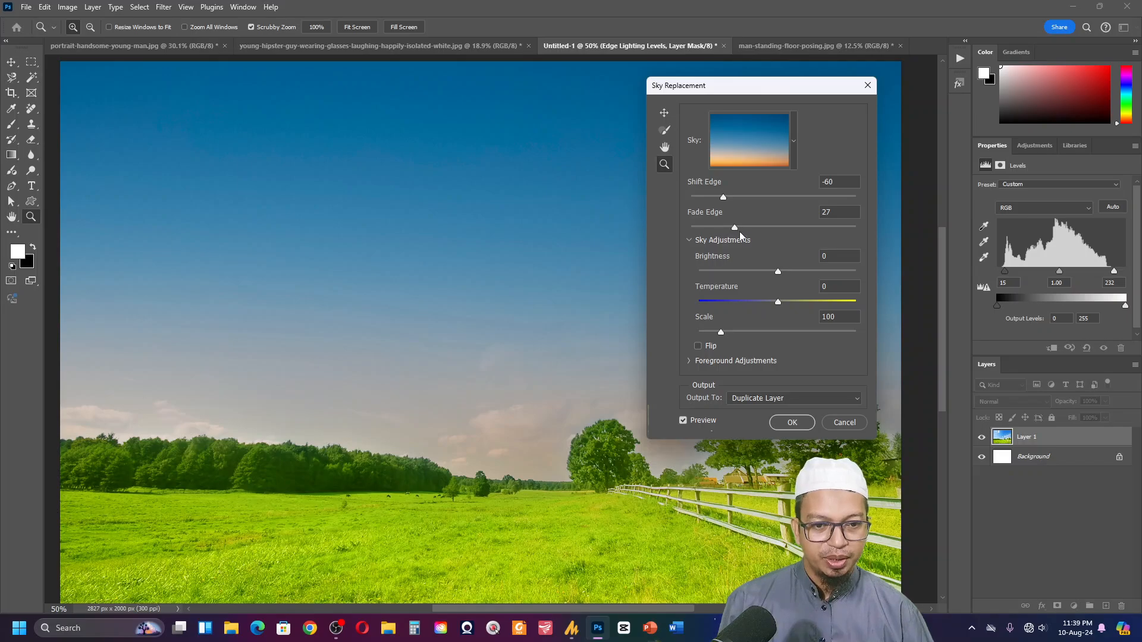
- Adjust the sky to Brightness 25, Temperature -94 and Scale 150, and try Flip before switching it back off
left_click_drag(777, 271, 797, 272)
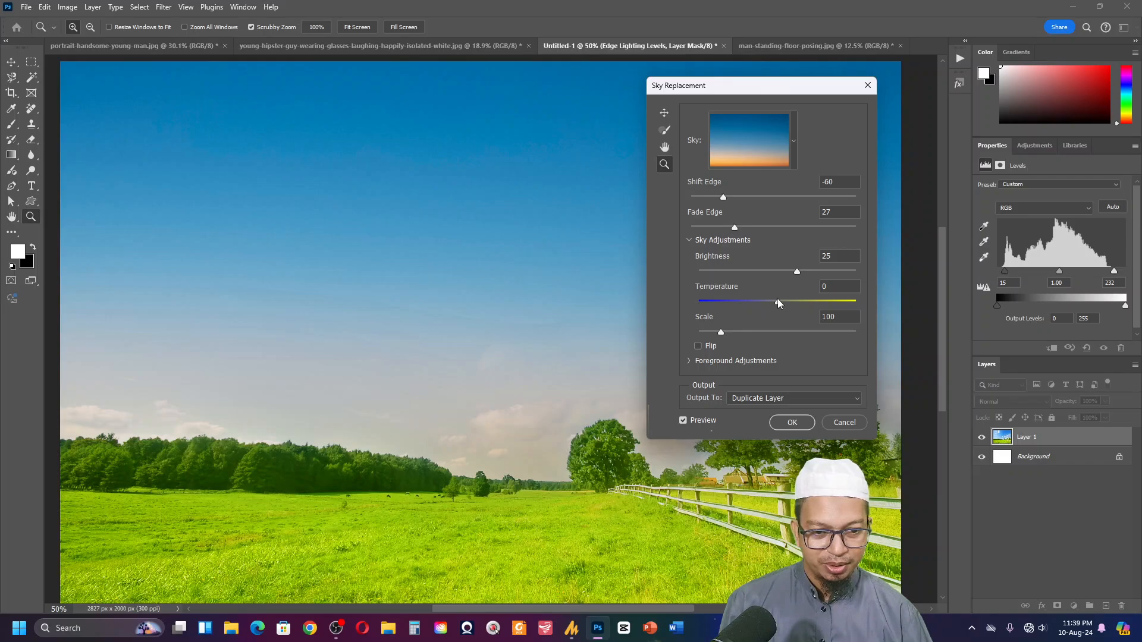
left_click_drag(754, 305, 703, 305)
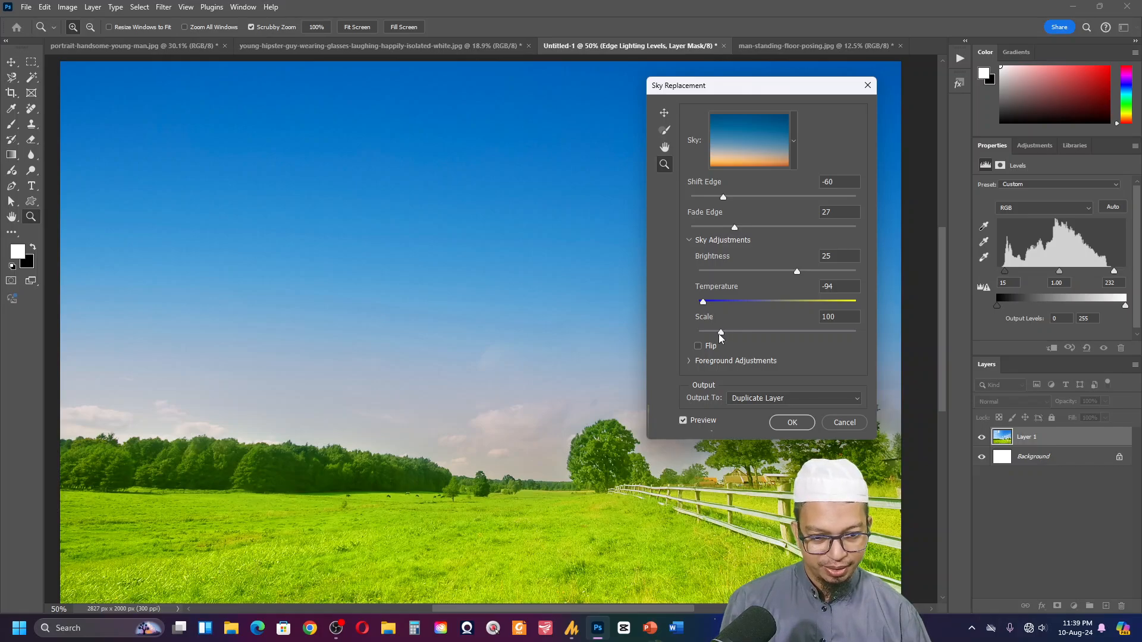
left_click_drag(719, 332, 743, 333)
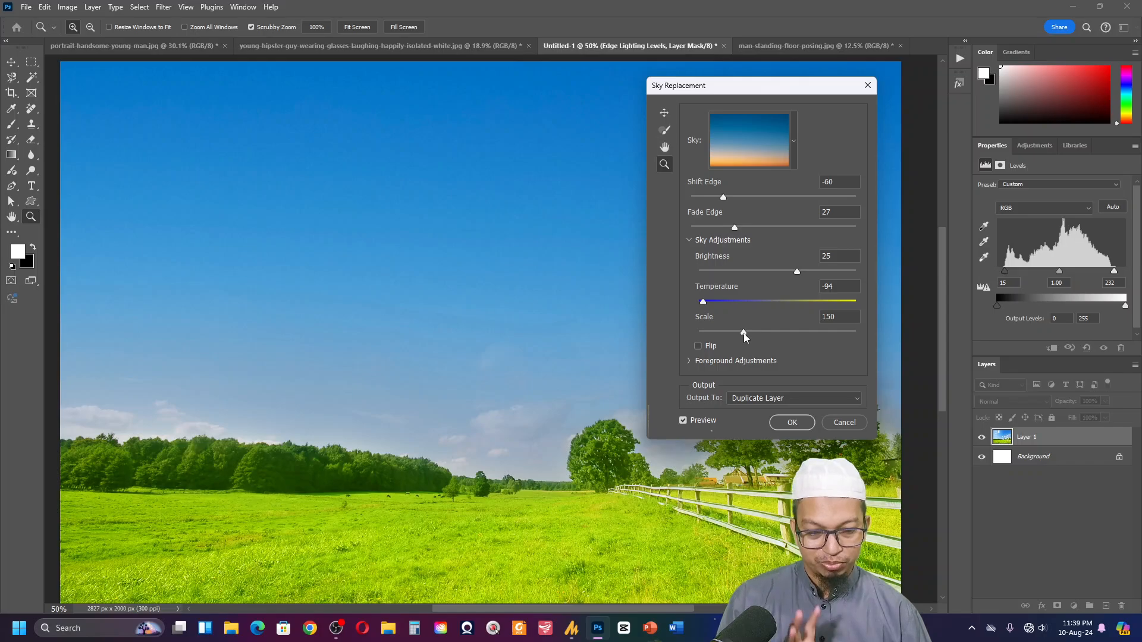
left_click(698, 346)
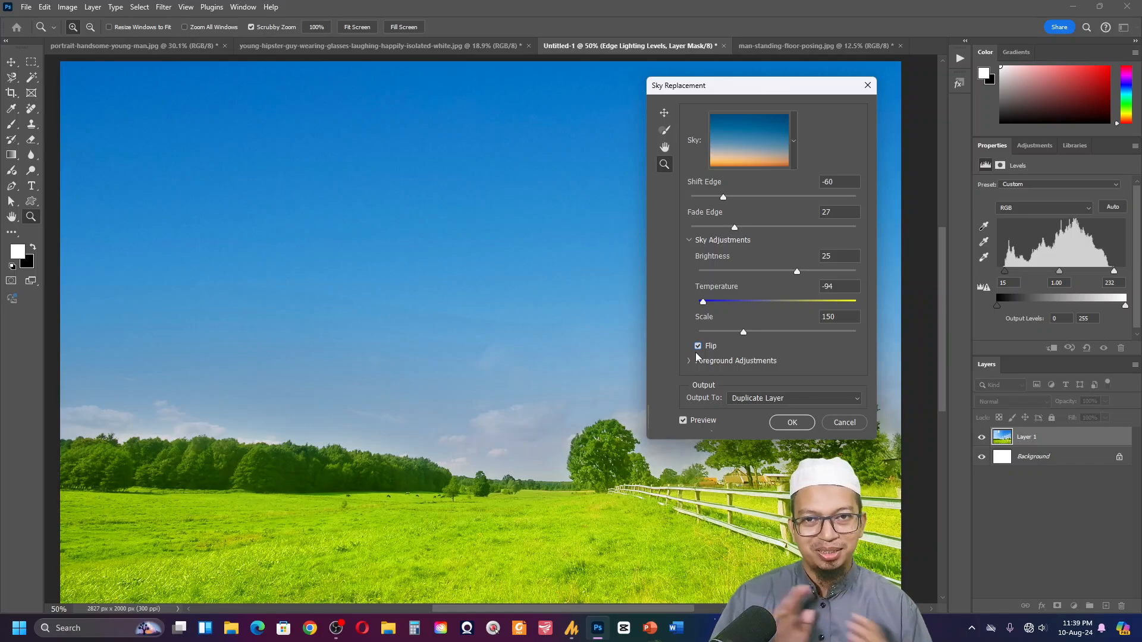
left_click(698, 347)
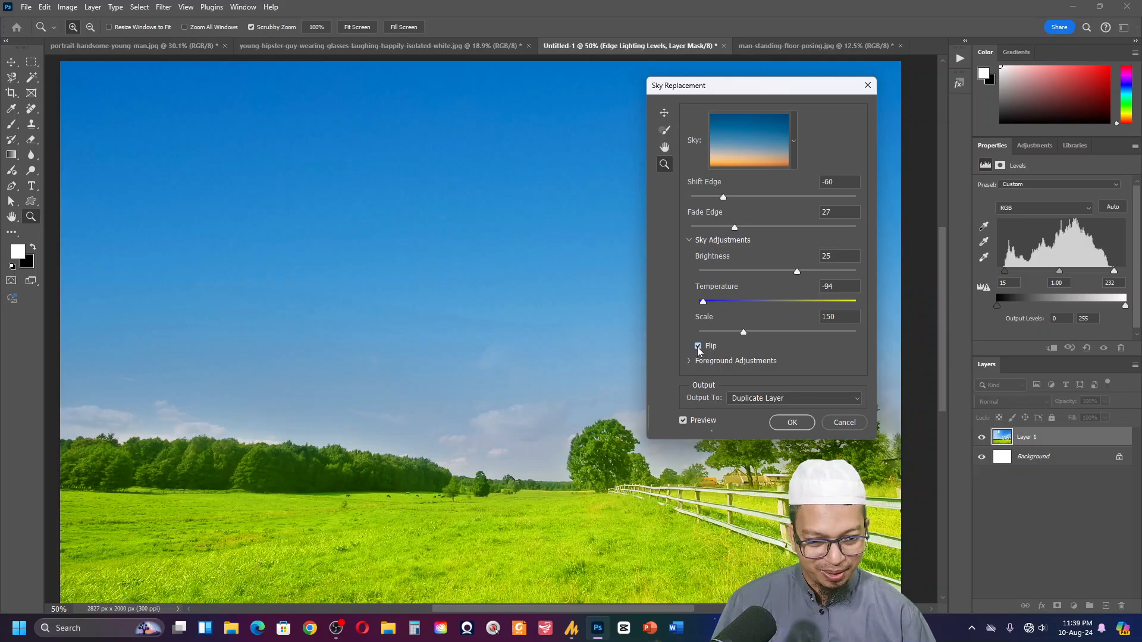
- Set the sky replacement output to New Layers and apply it
left_click(761, 396)
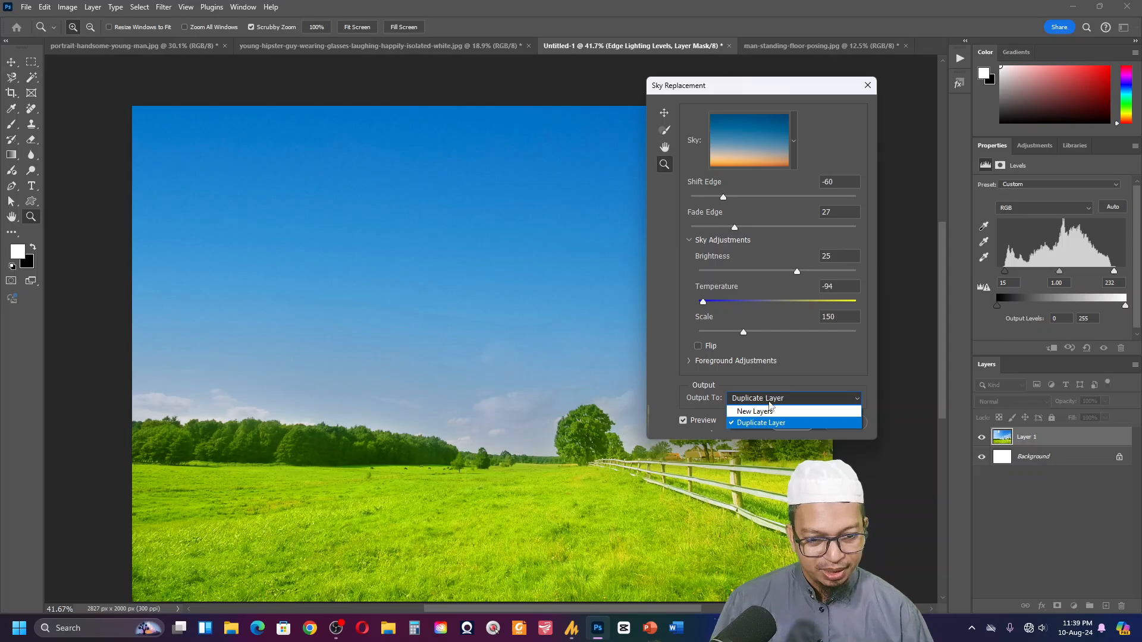
left_click(771, 413)
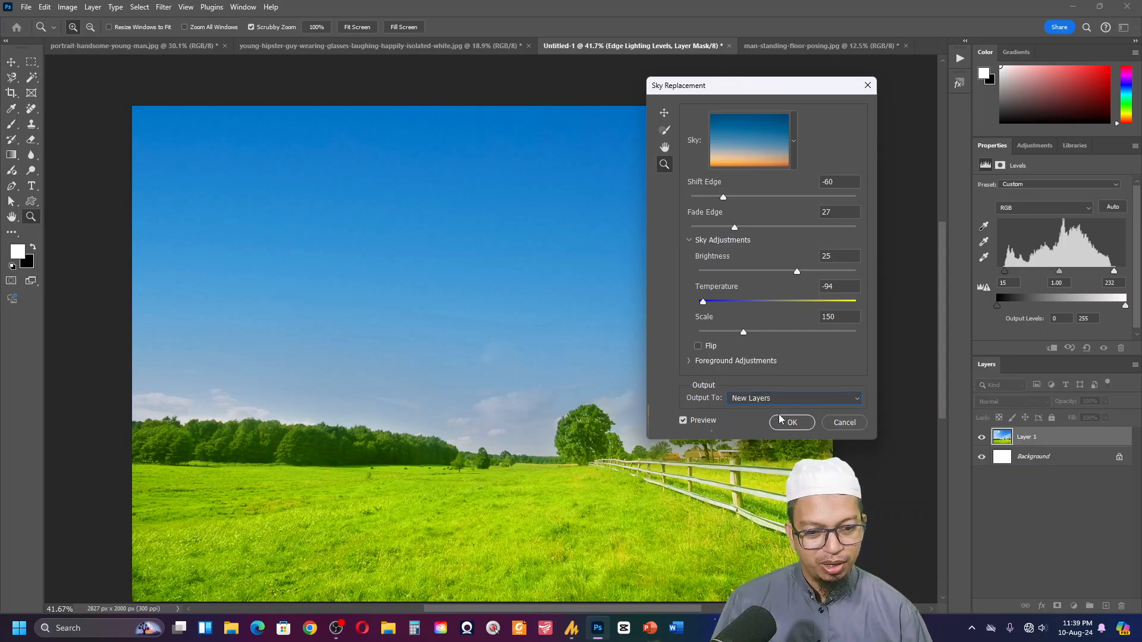
left_click(789, 421)
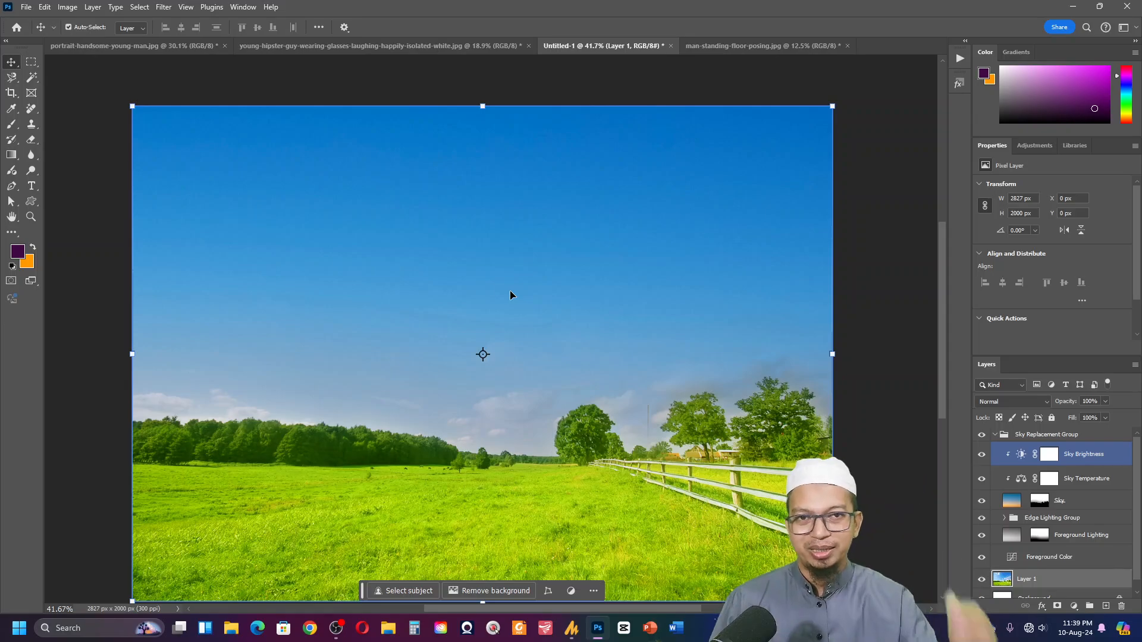
left_click(441, 493)
mouse_move(344, 621)
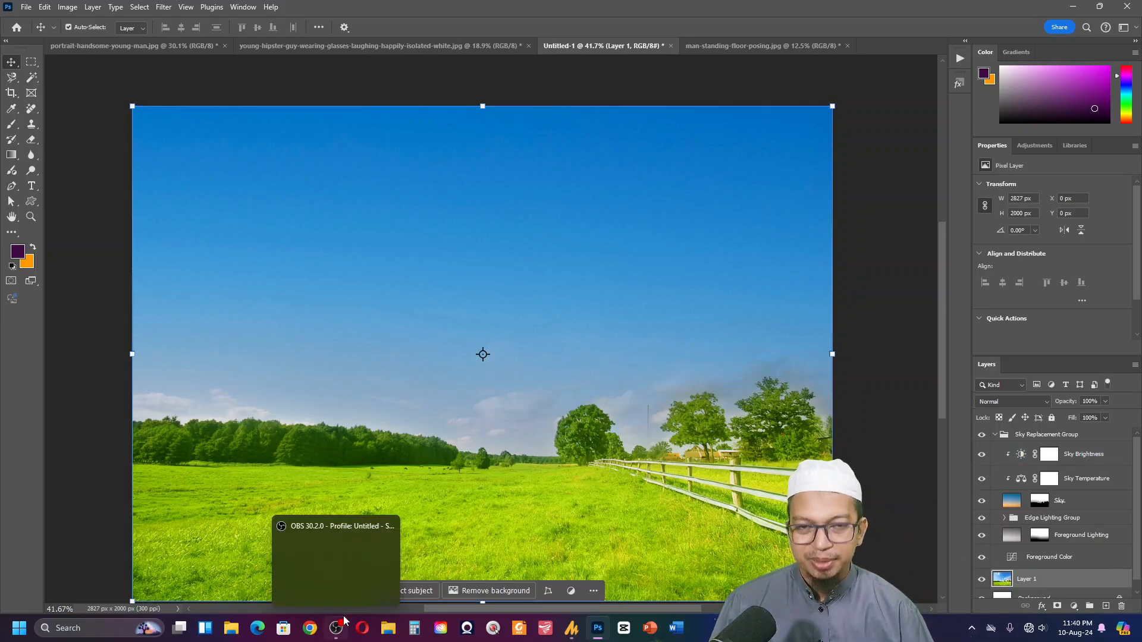